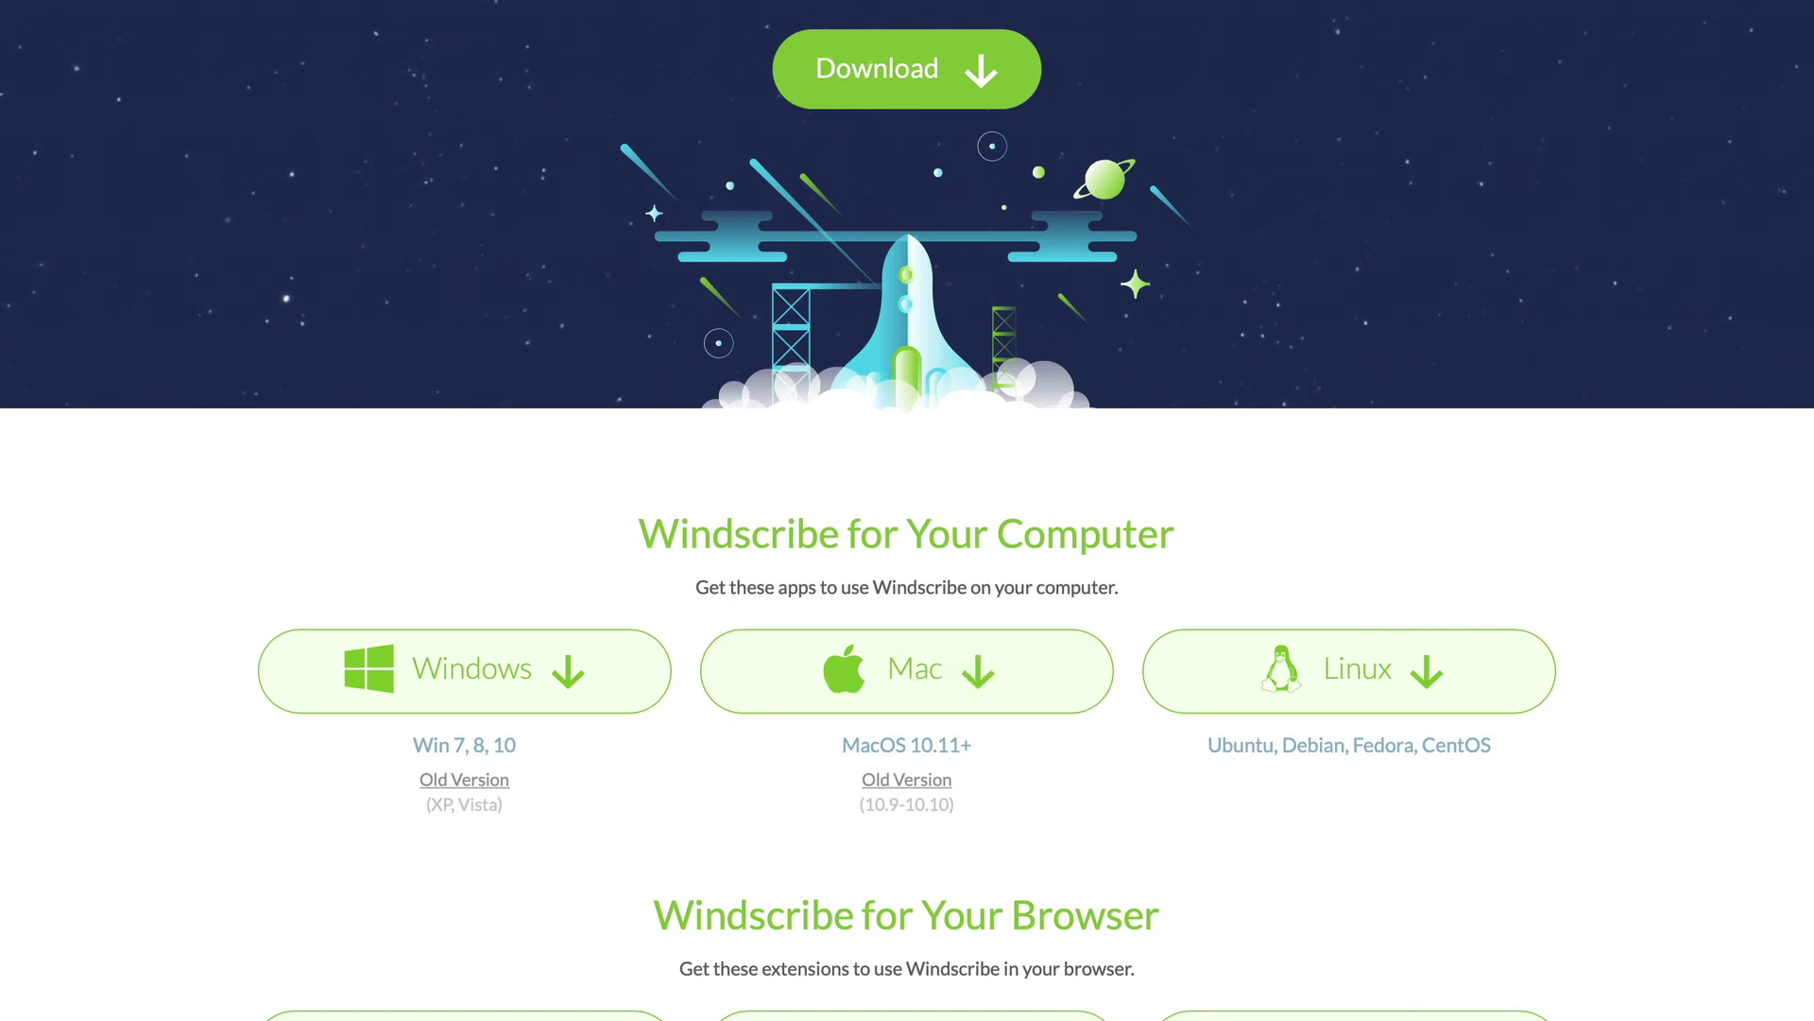
Step: Launch the Windscribe app from Launchpad and answer No to having an existing account
key("F4")
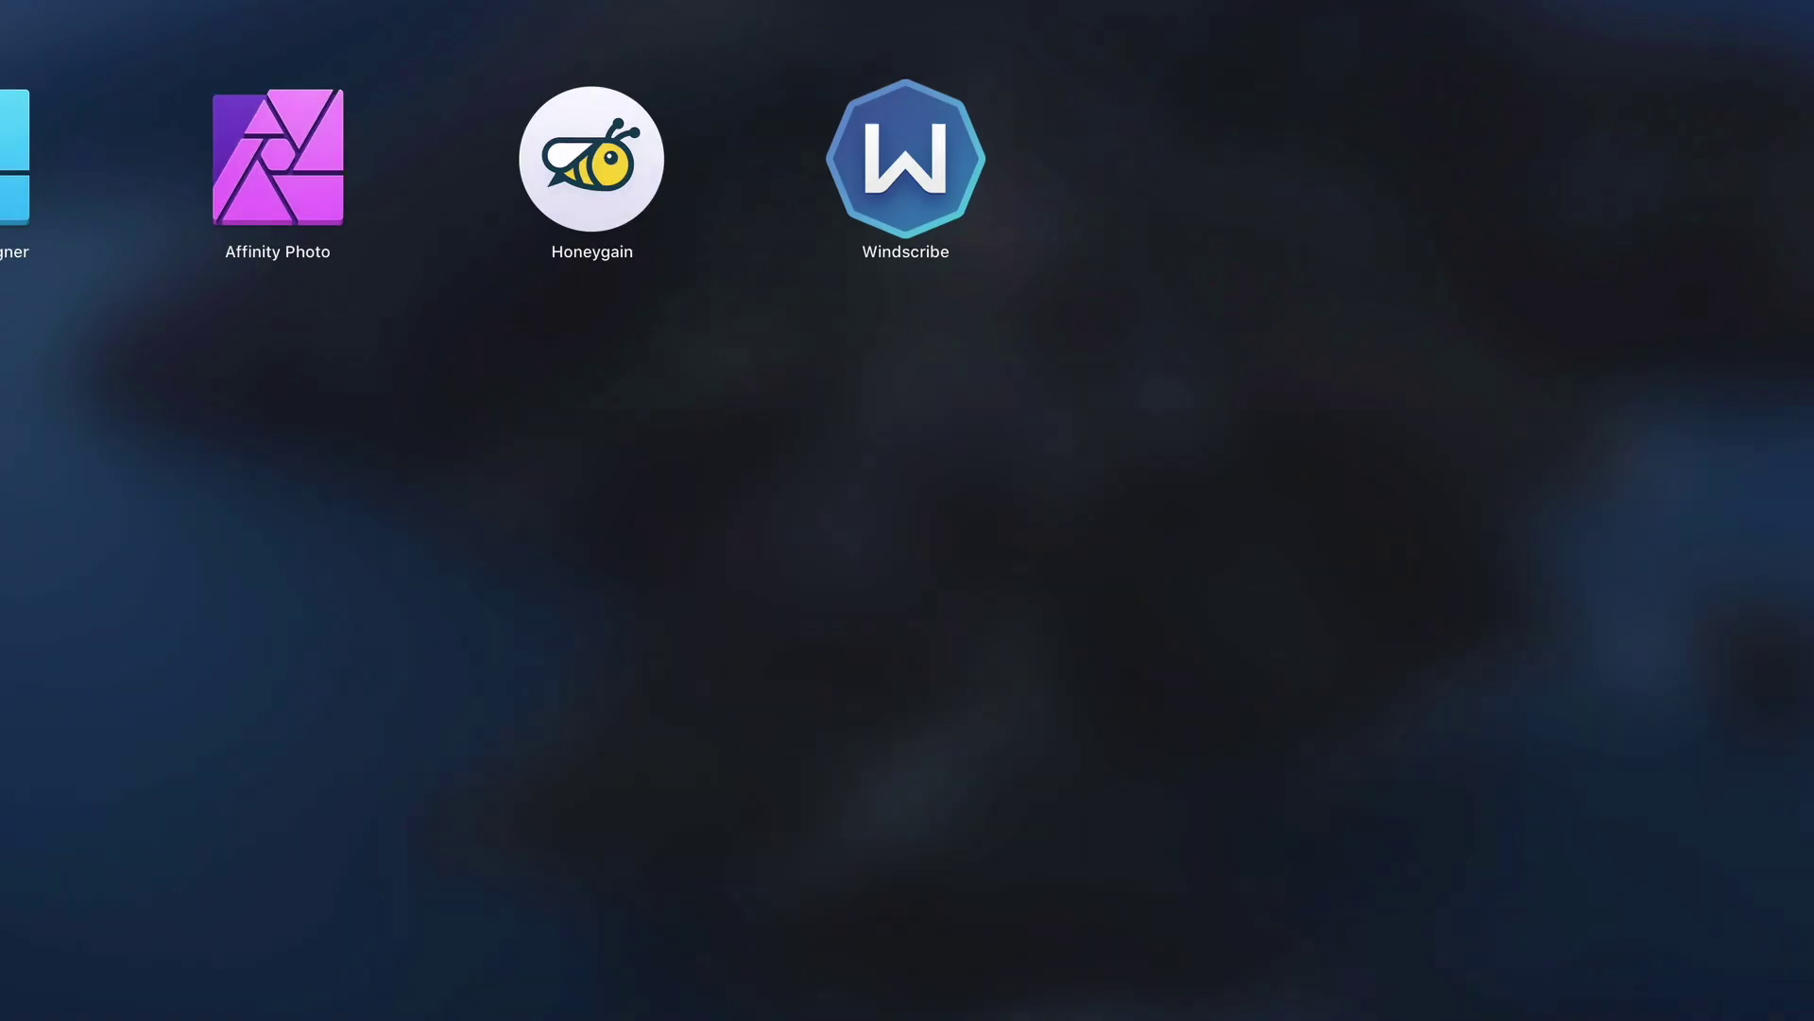
left_click(851, 143)
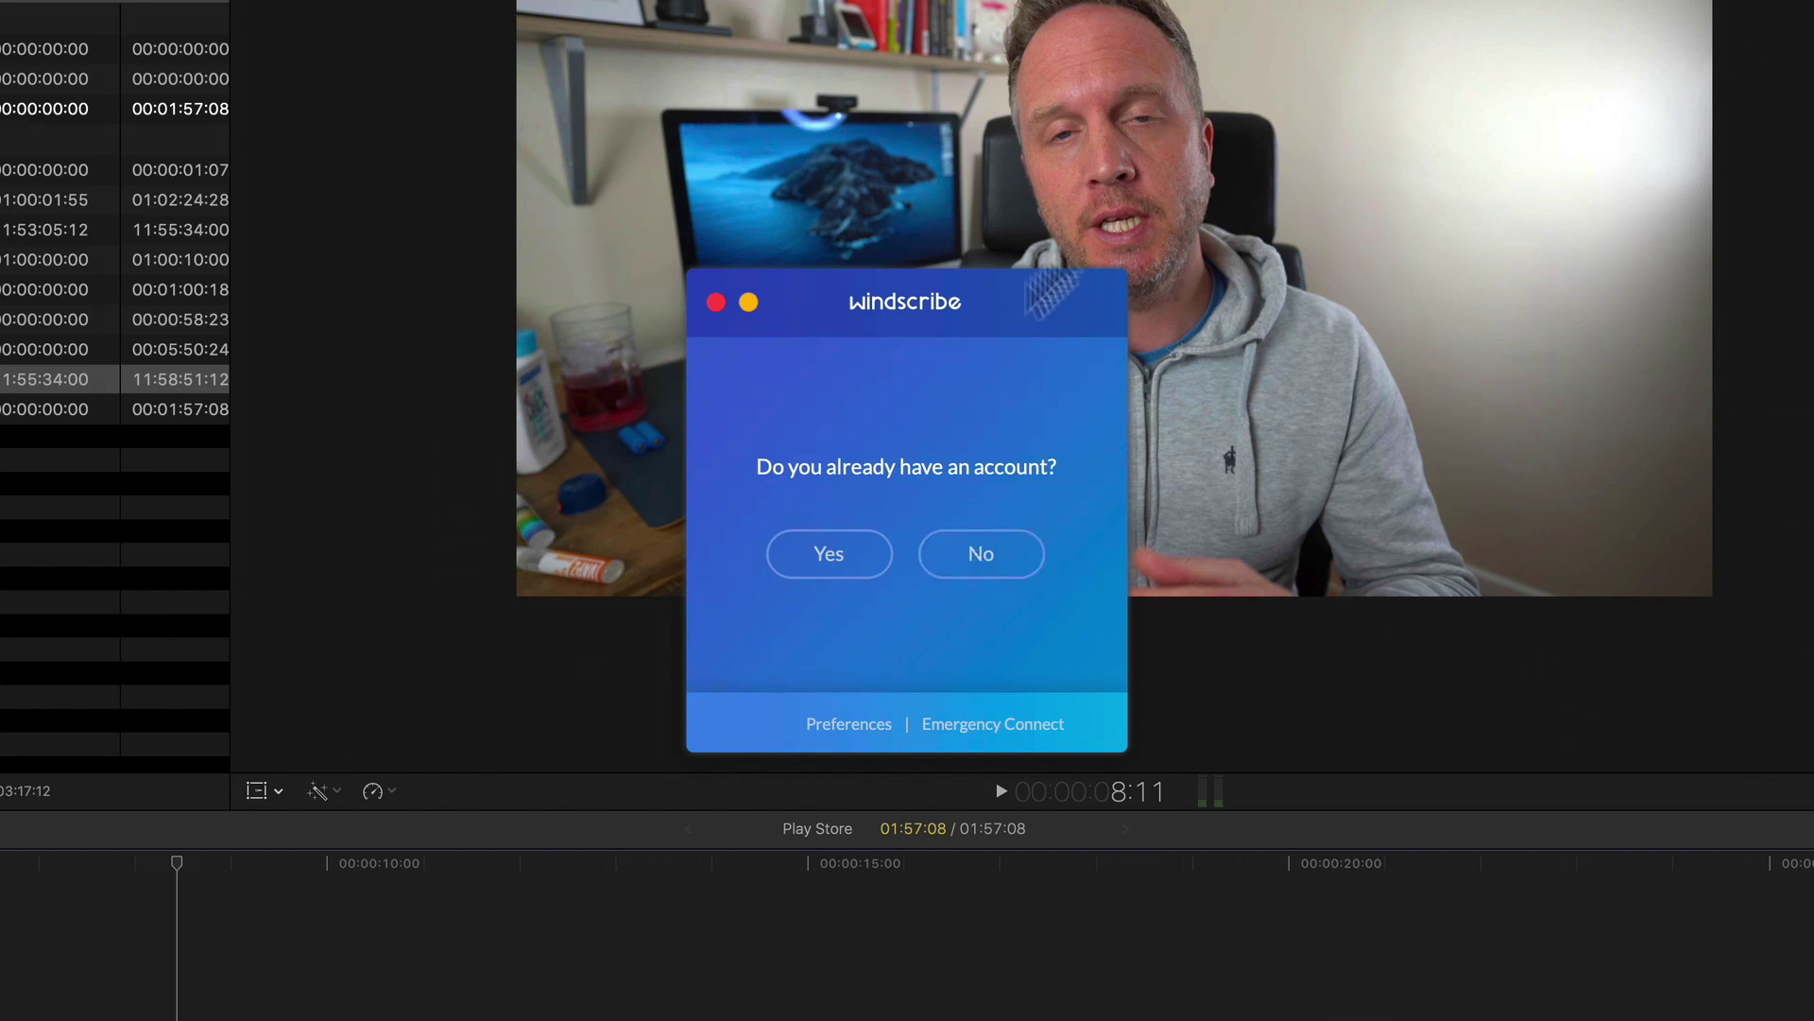
left_click_drag(895, 305, 1102, 19)
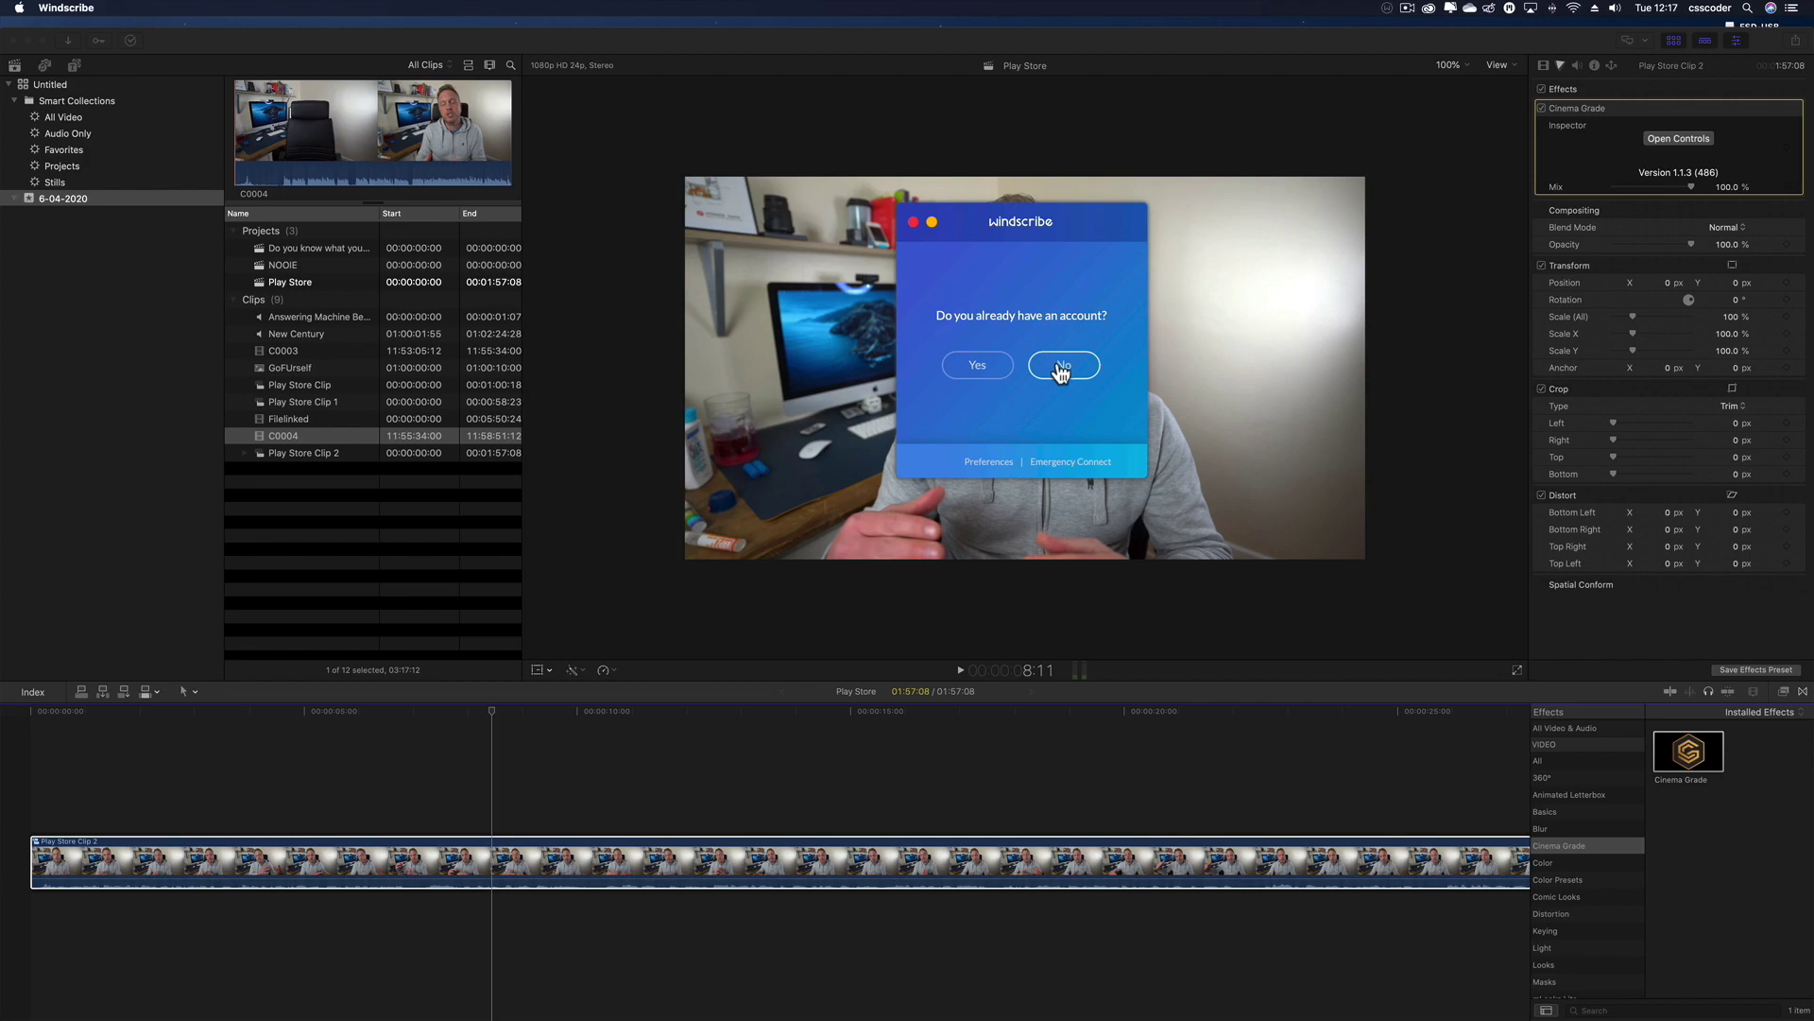
left_click(1058, 367)
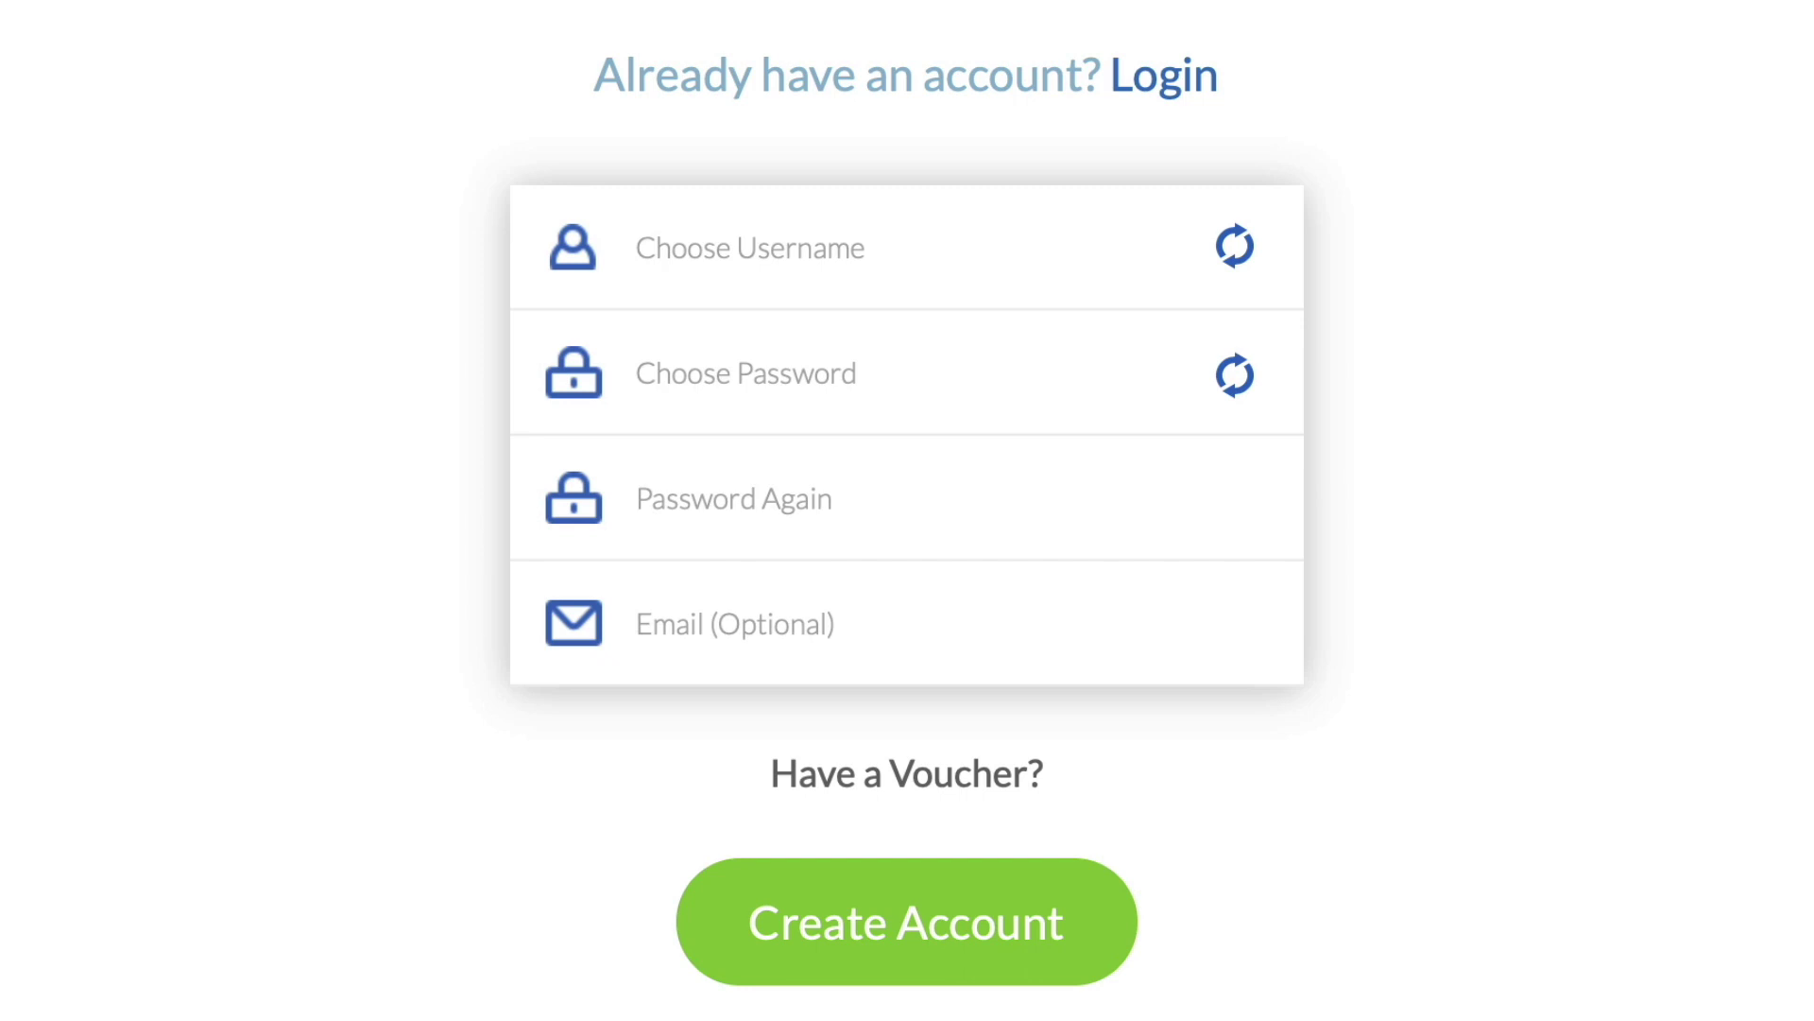
Step: Fill in a username, matching passwords and an email address, then submit Create Account
left_click(696, 247)
type("csscoder1")
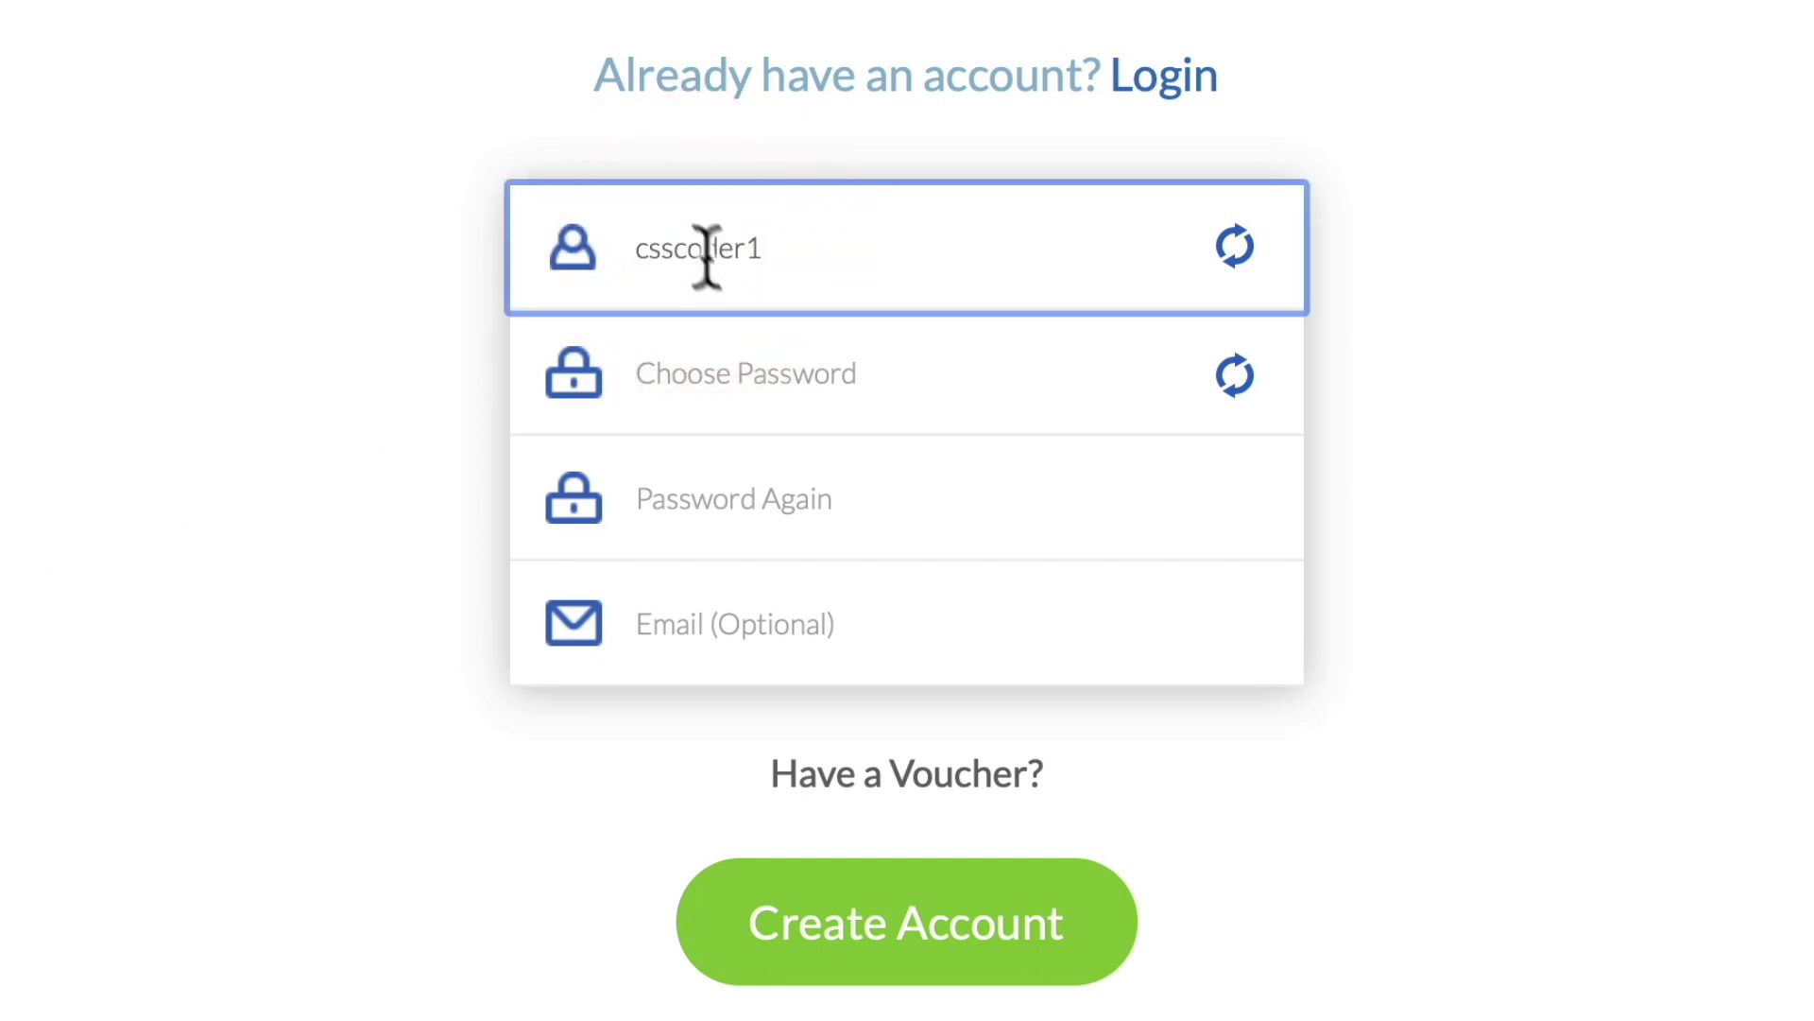
left_click(733, 409)
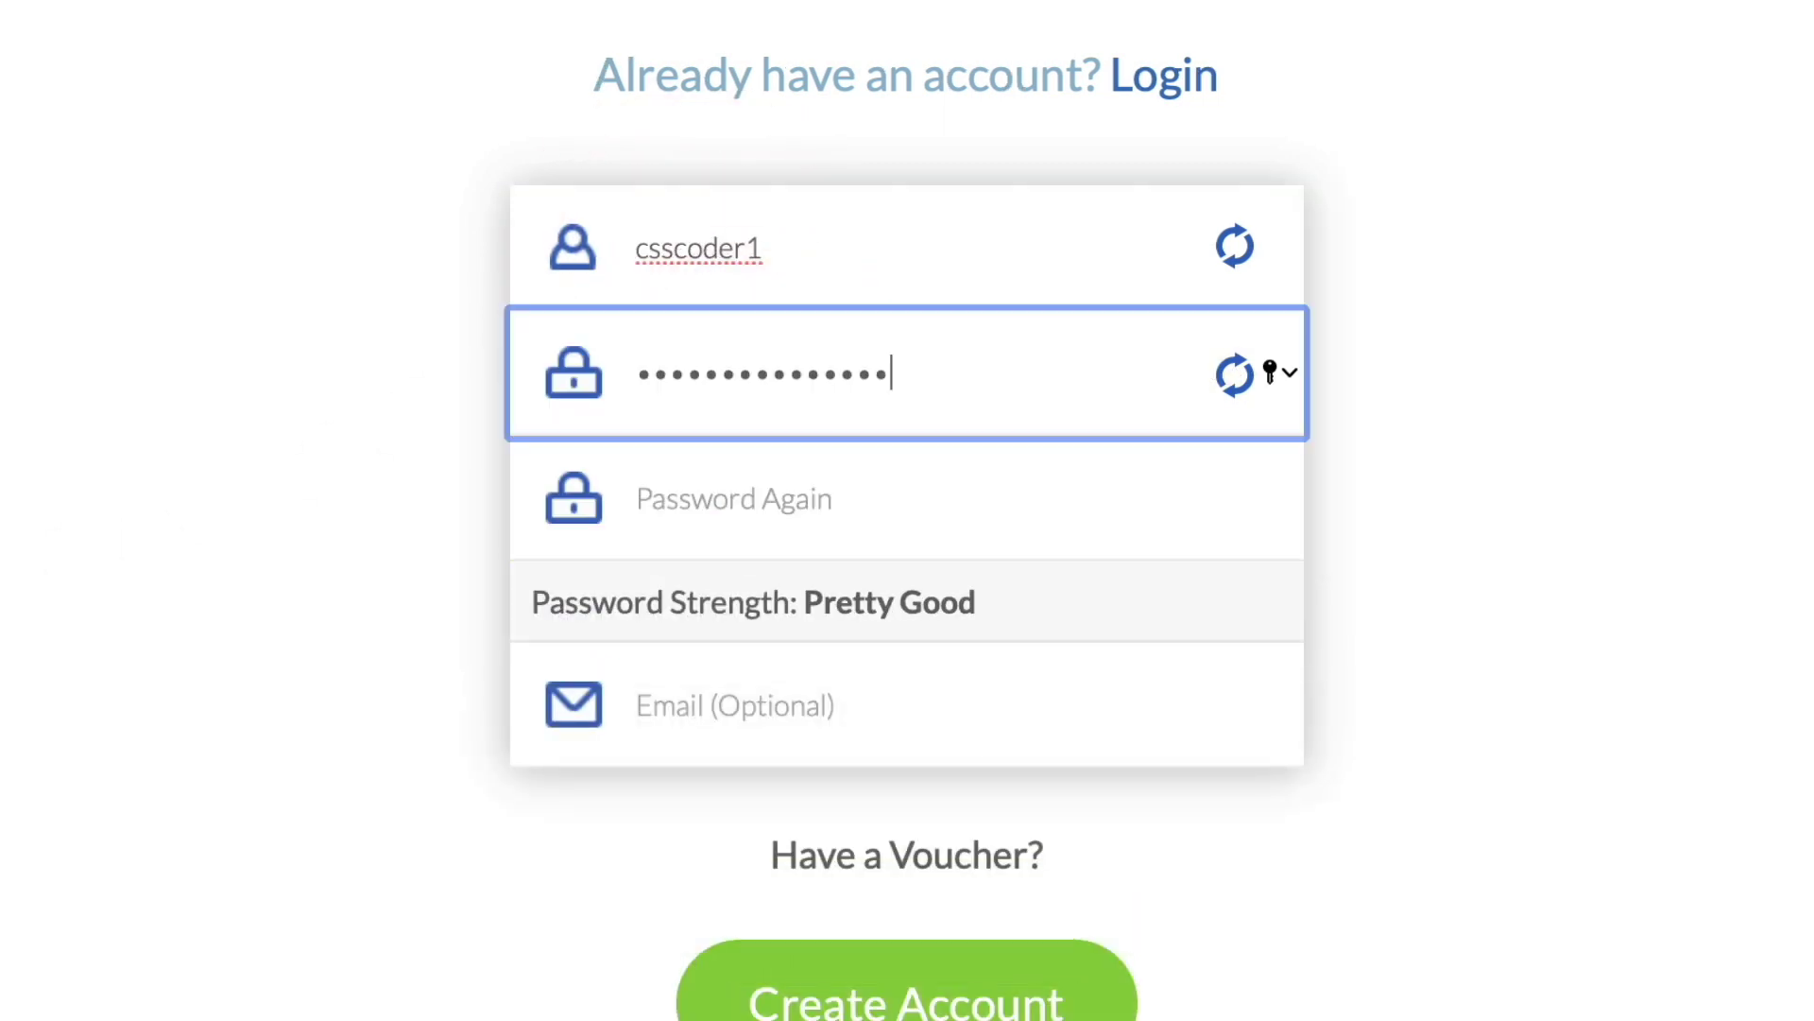
left_click(696, 713)
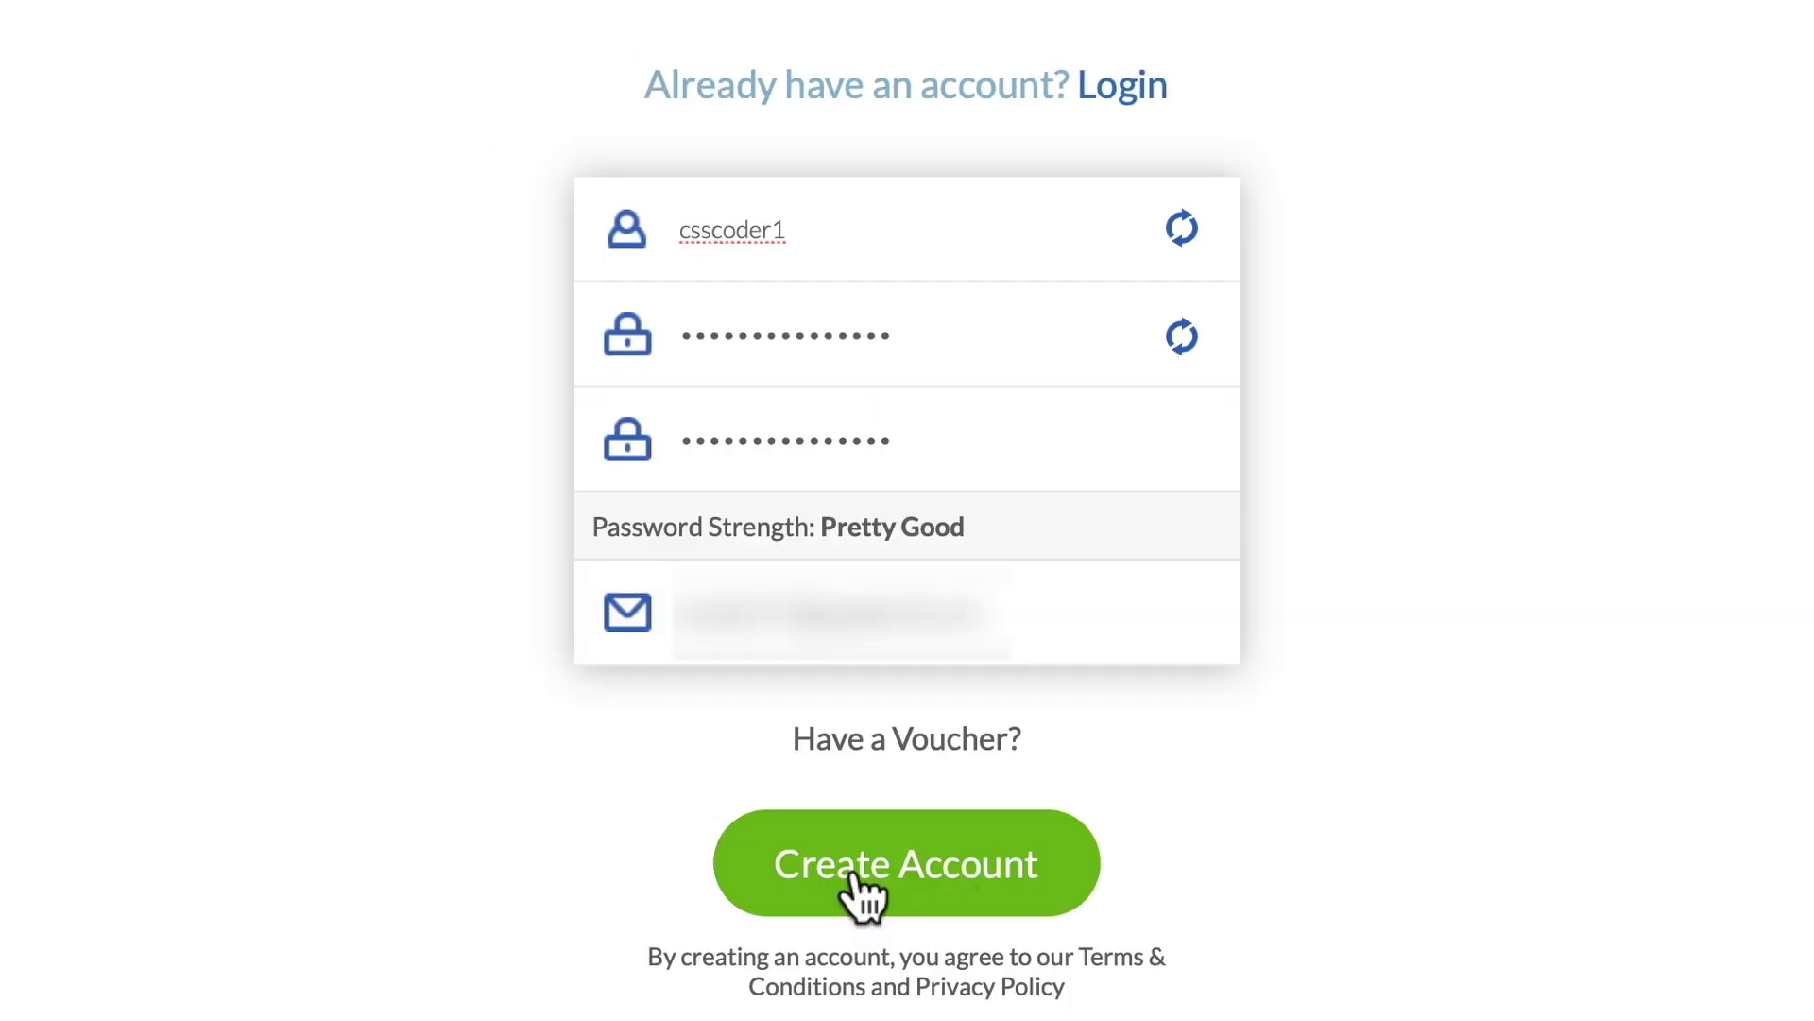
left_click(863, 896)
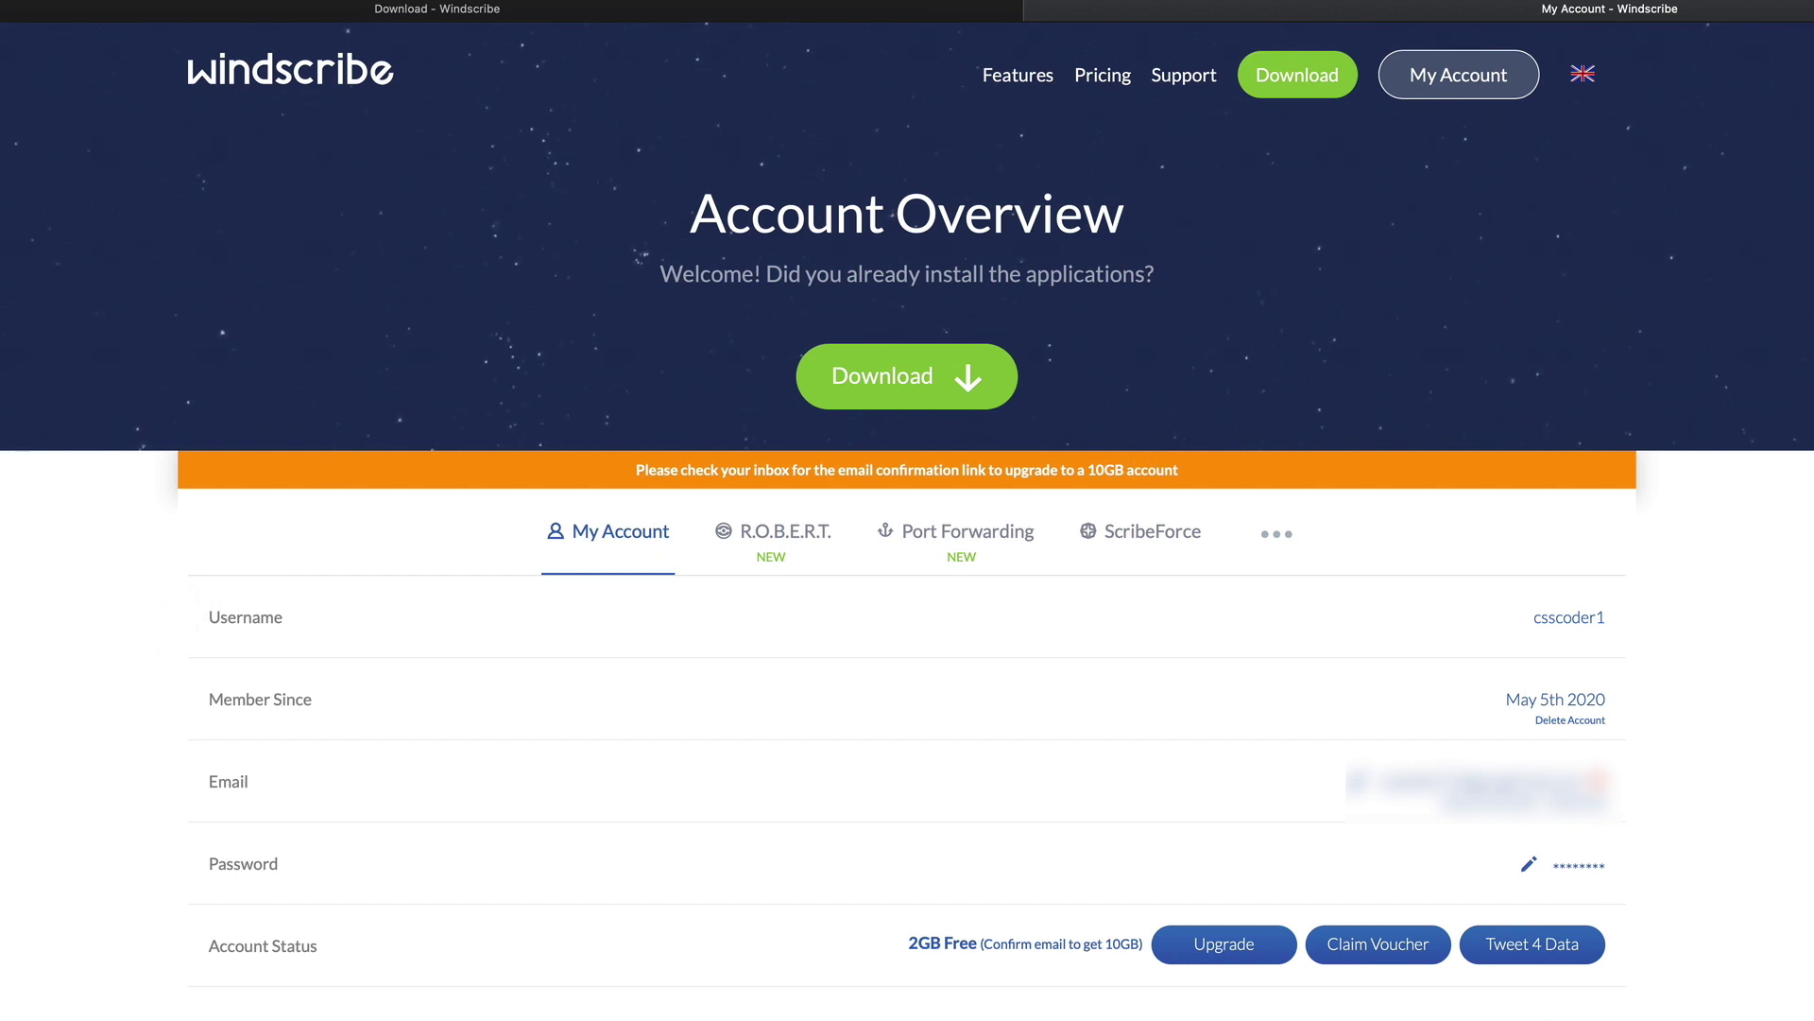
left_click_drag(605, 483, 1187, 470)
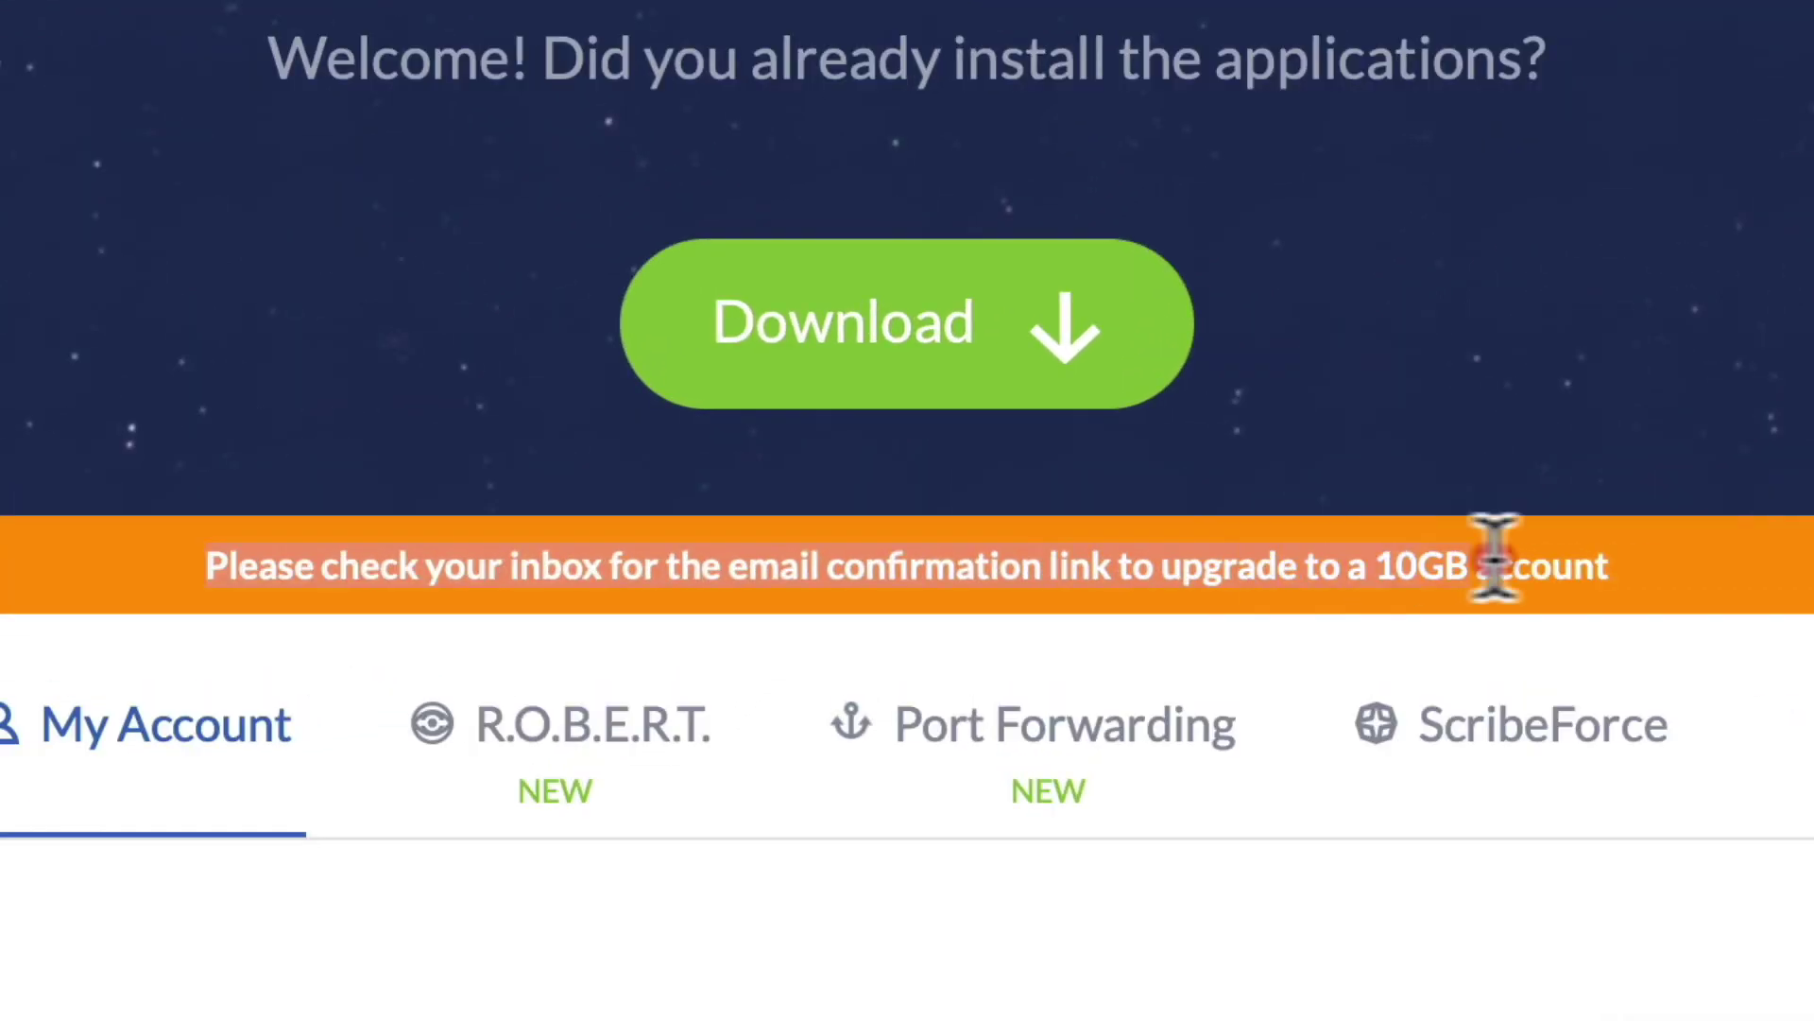
left_click(1627, 565)
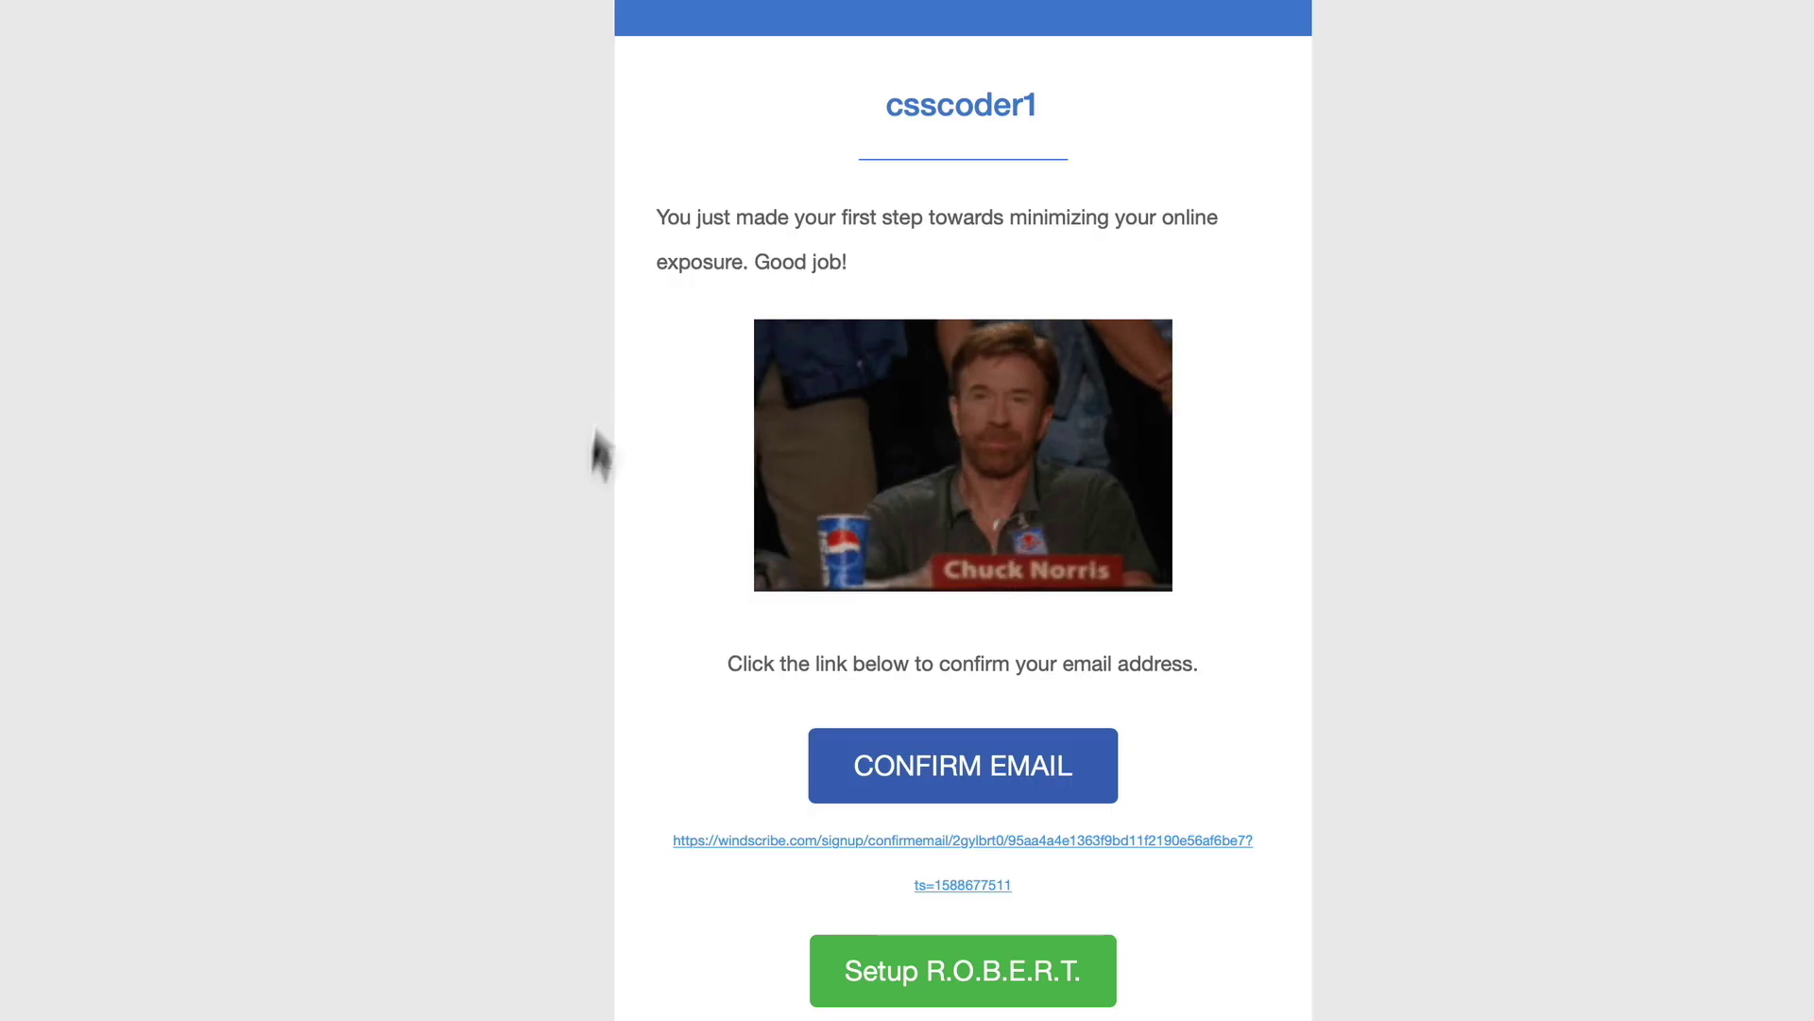
Step: Confirm the address with the CONFIRM EMAIL button in the Windscribe welcome email
scroll(573, 521, "down", 5)
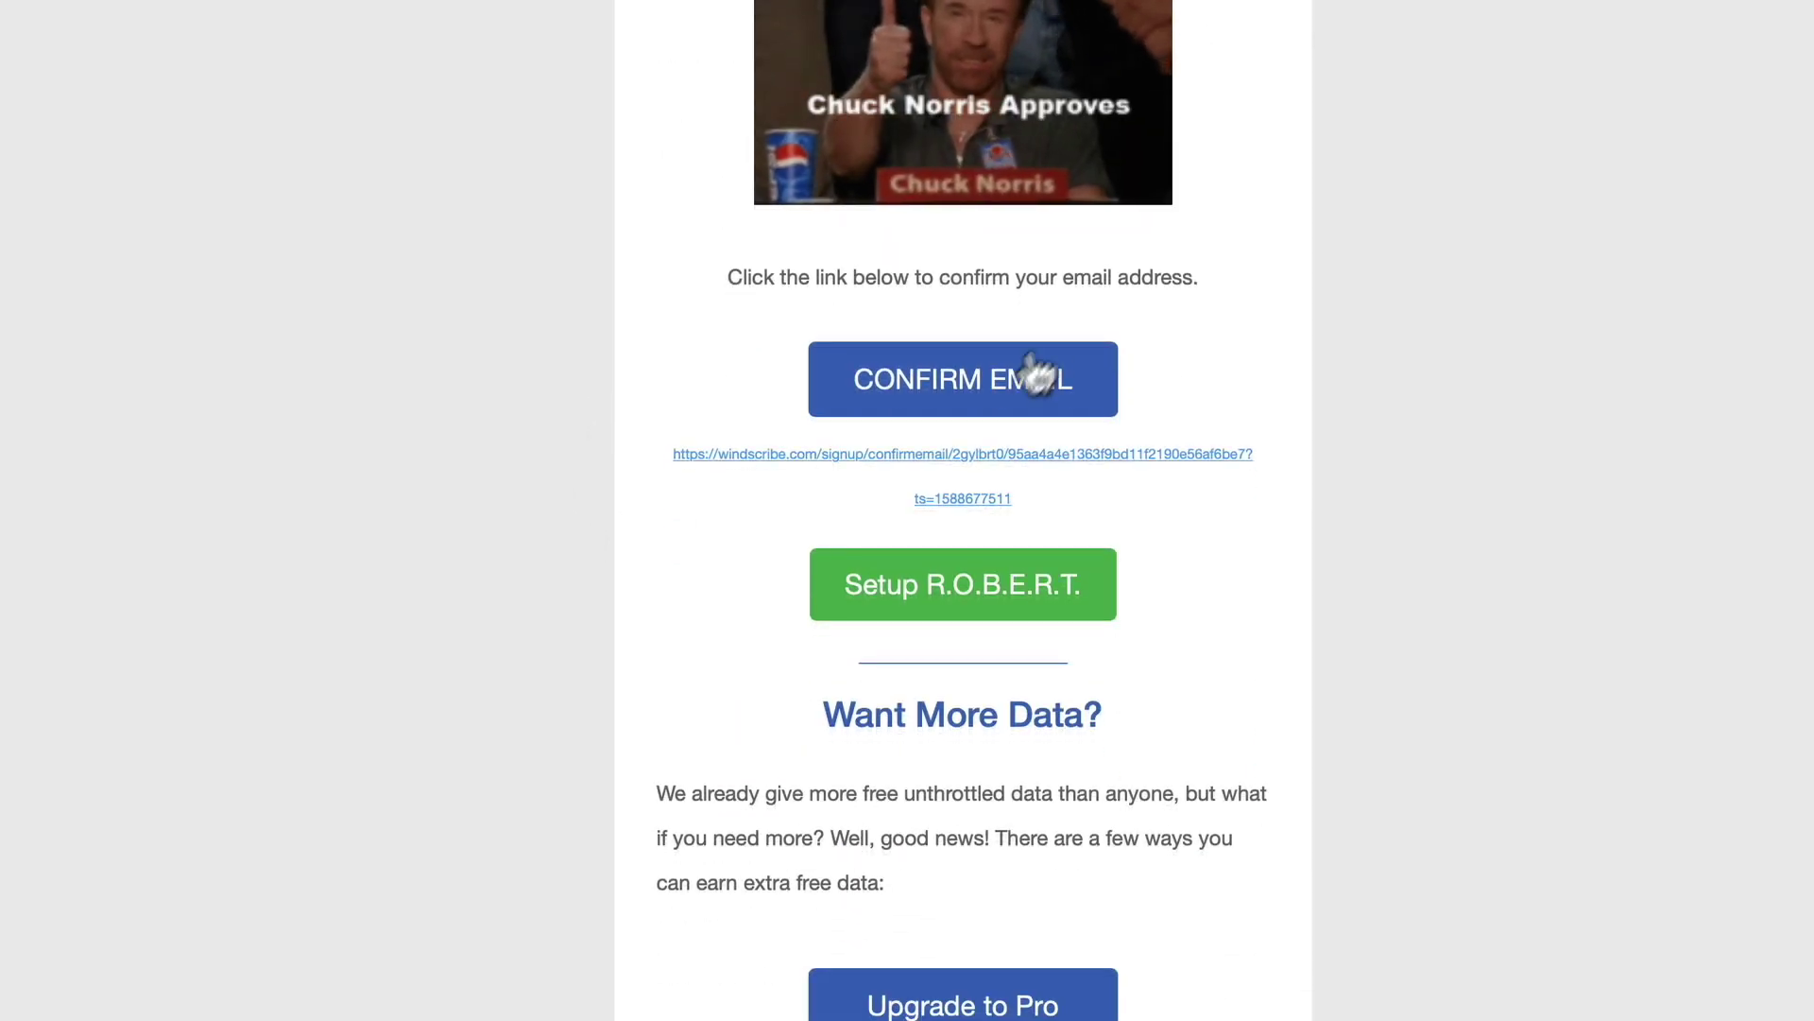
left_click(974, 382)
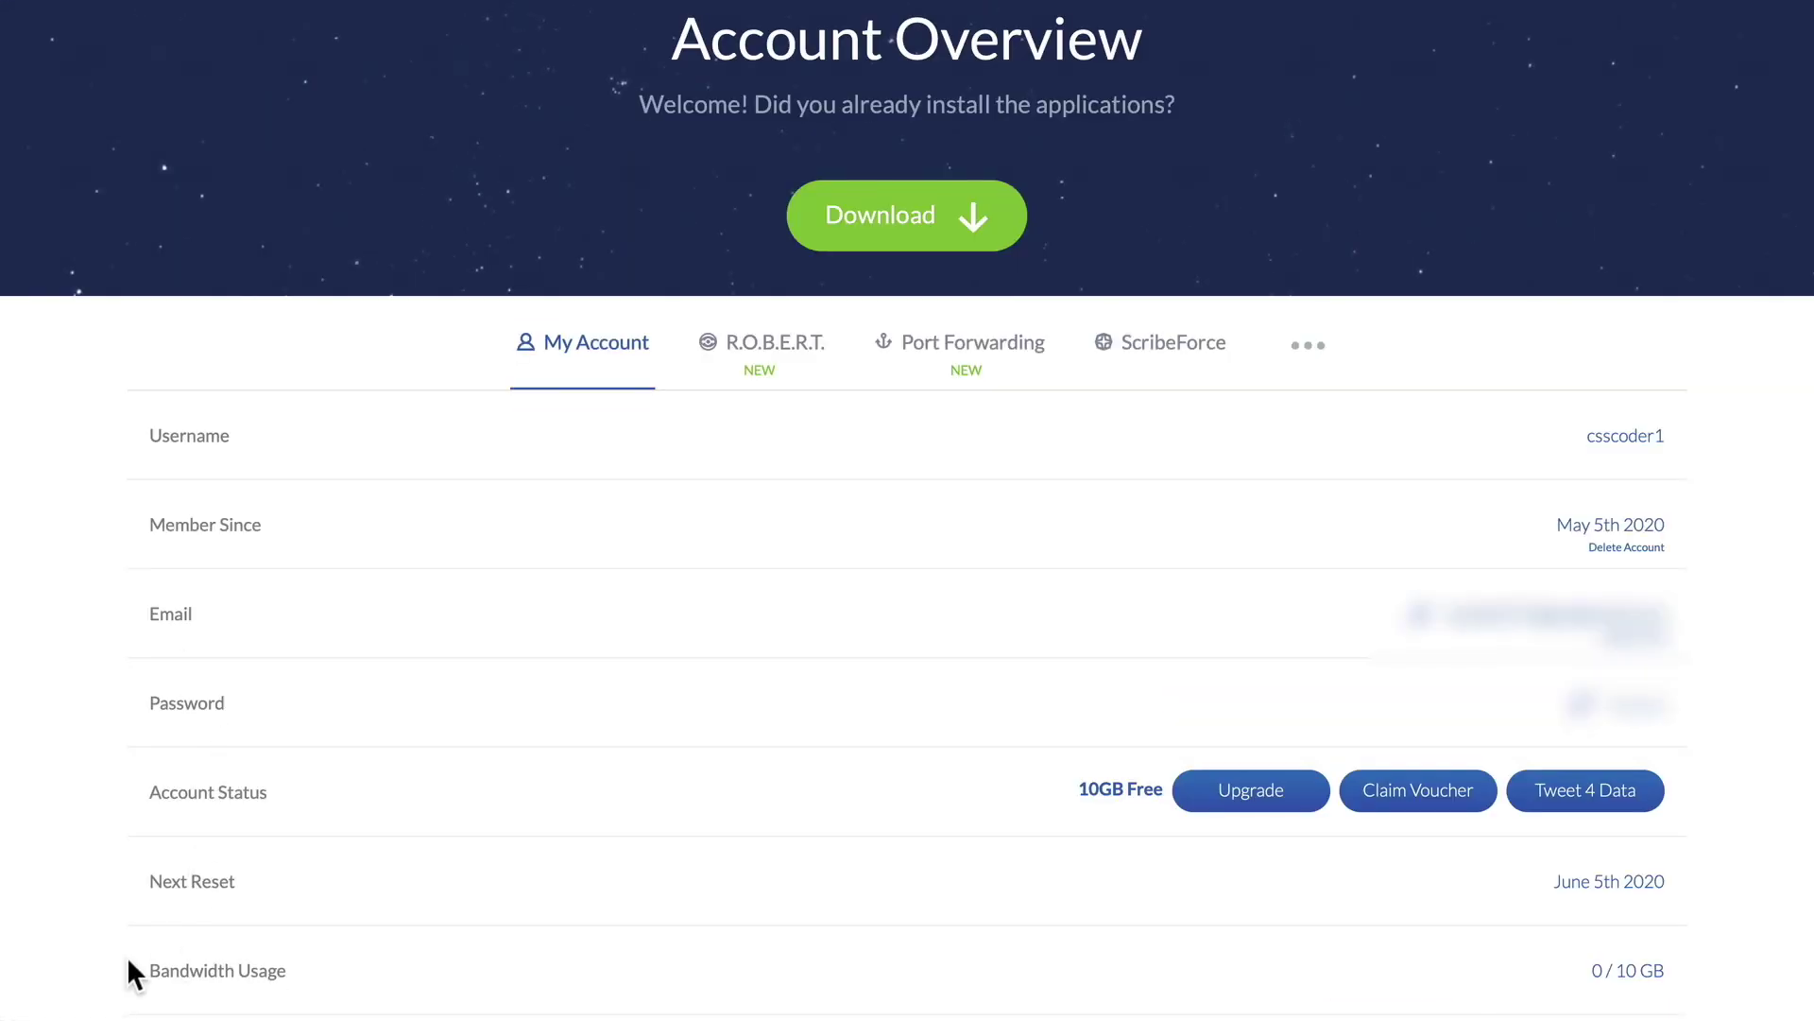
left_click_drag(1668, 969, 1618, 965)
left_click_drag(1079, 789, 1158, 790)
left_click_drag(269, 792, 1563, 707)
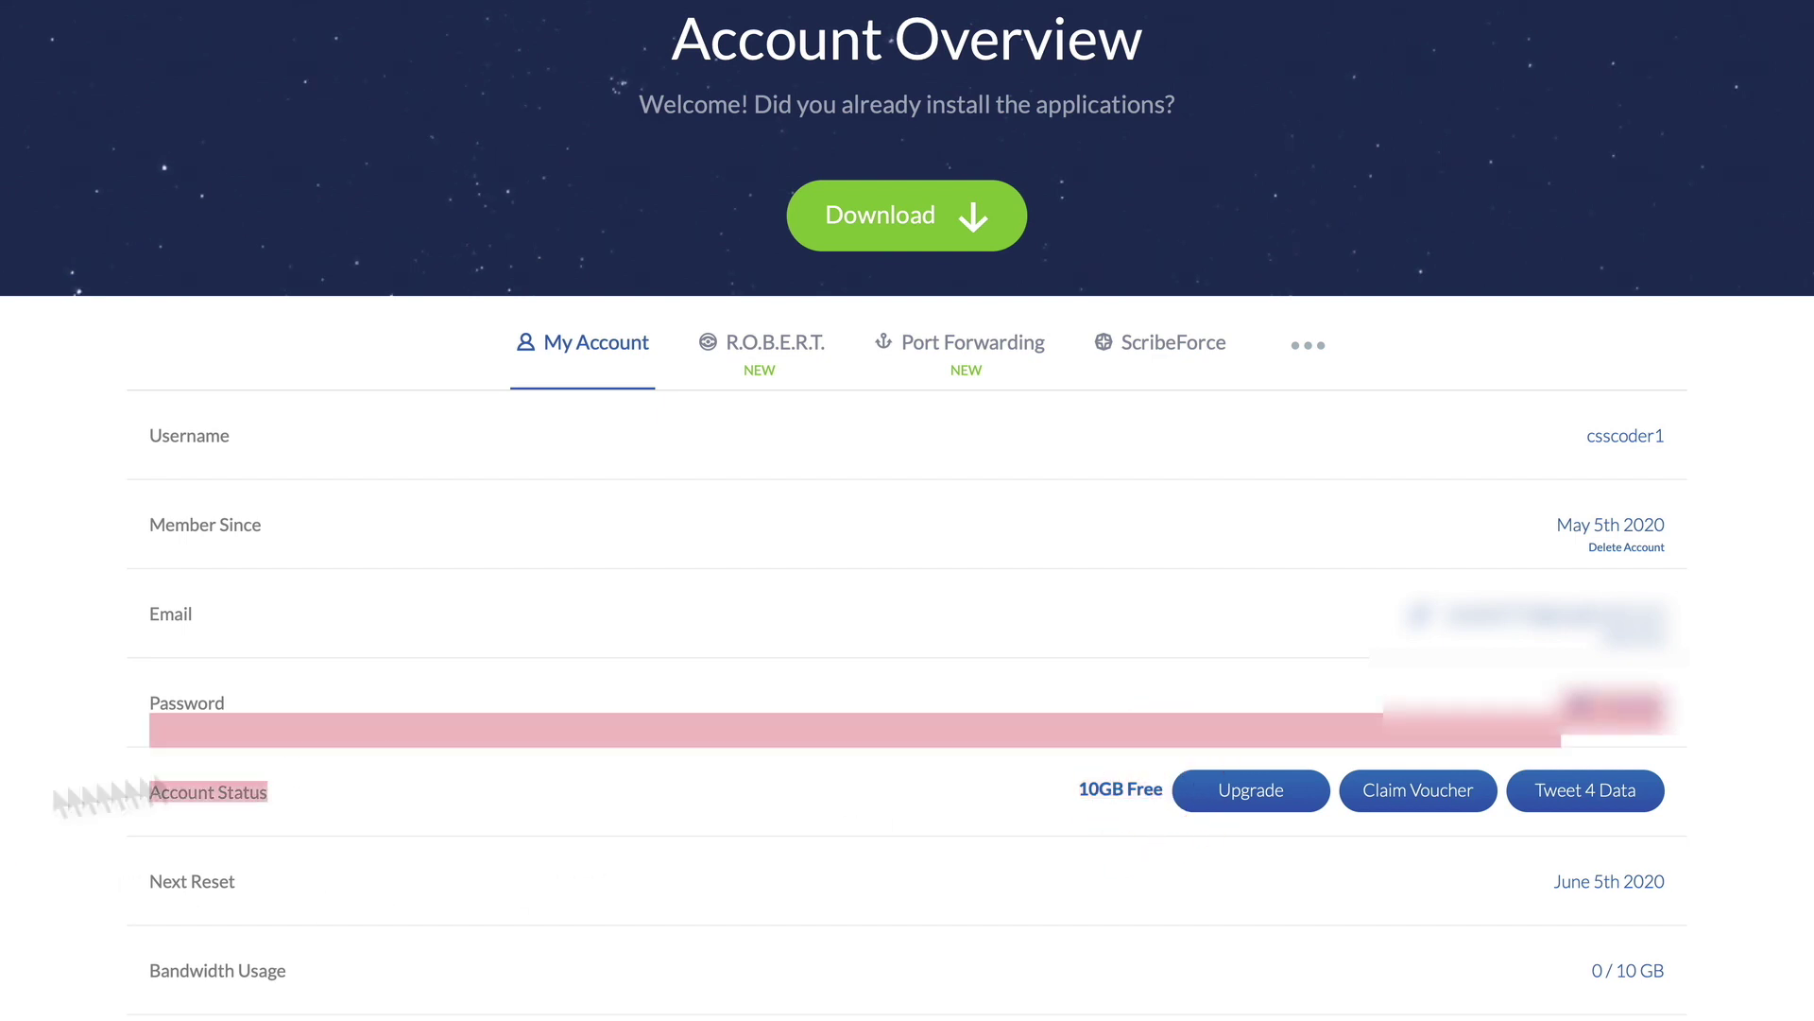
Step: Submit the Tweet 4 Data claim, hit the missing-tweet error, and return to My Account
left_click(1600, 796)
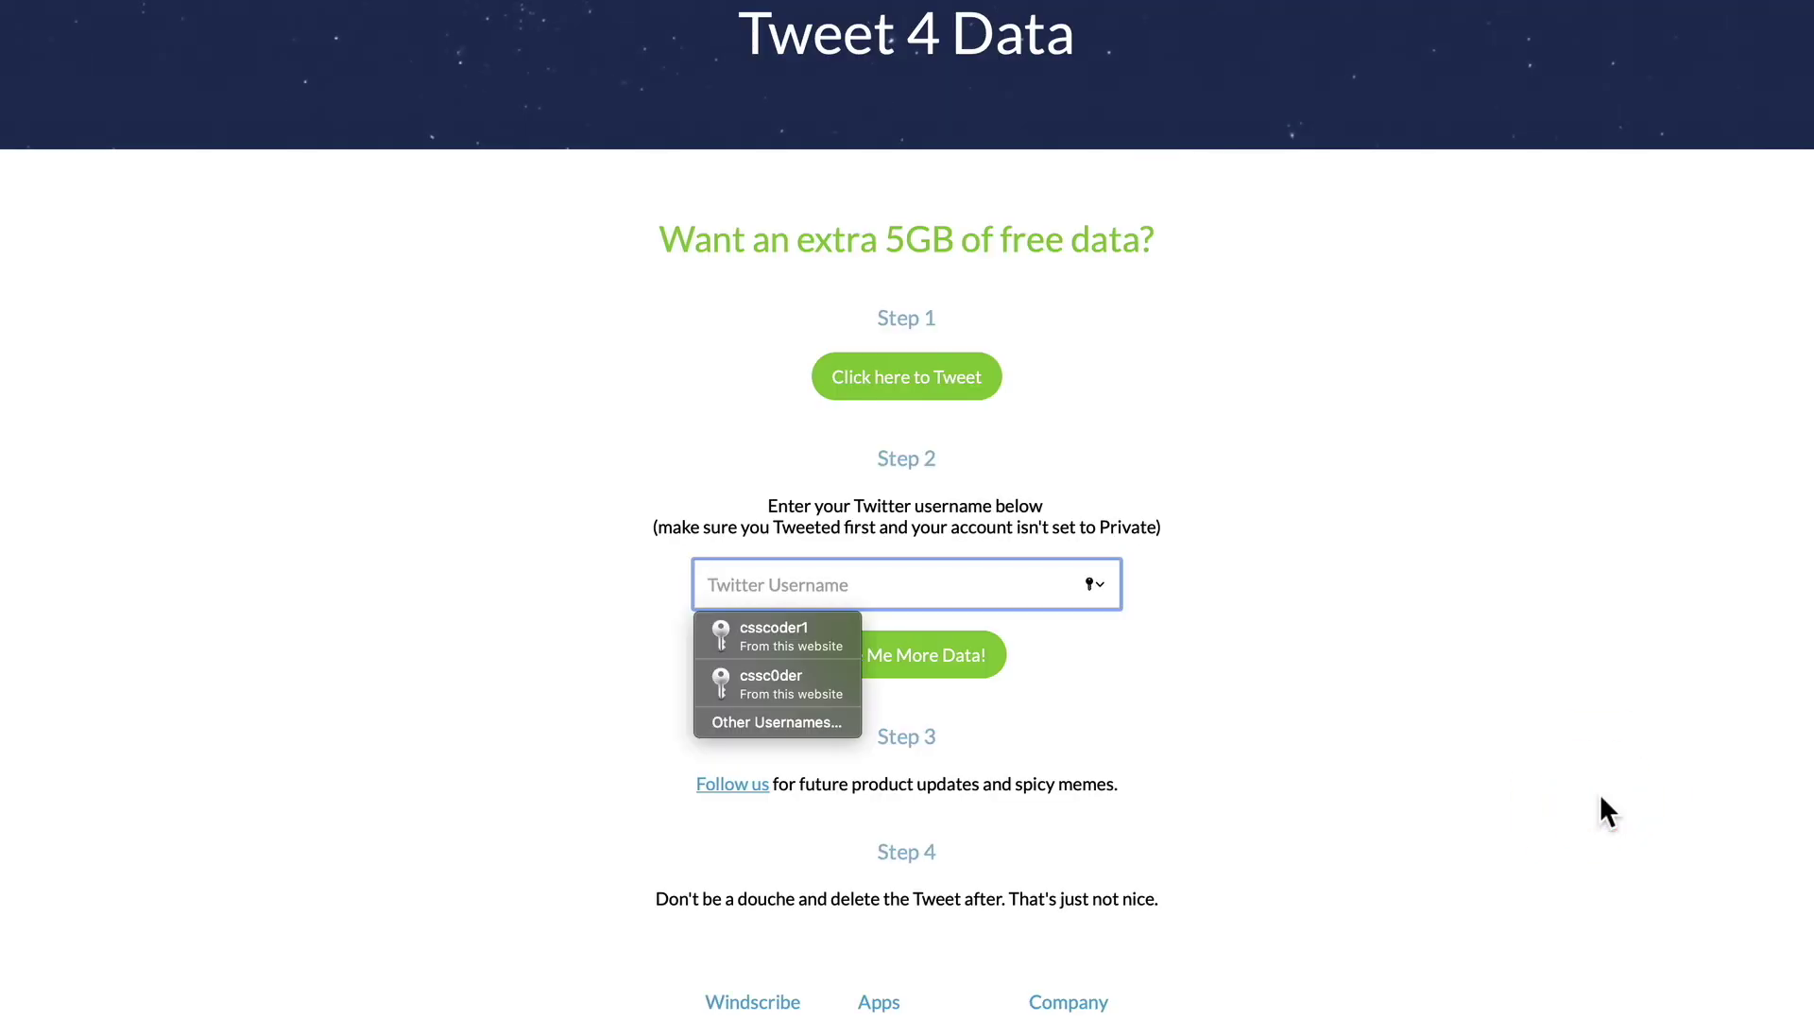
key("Return")
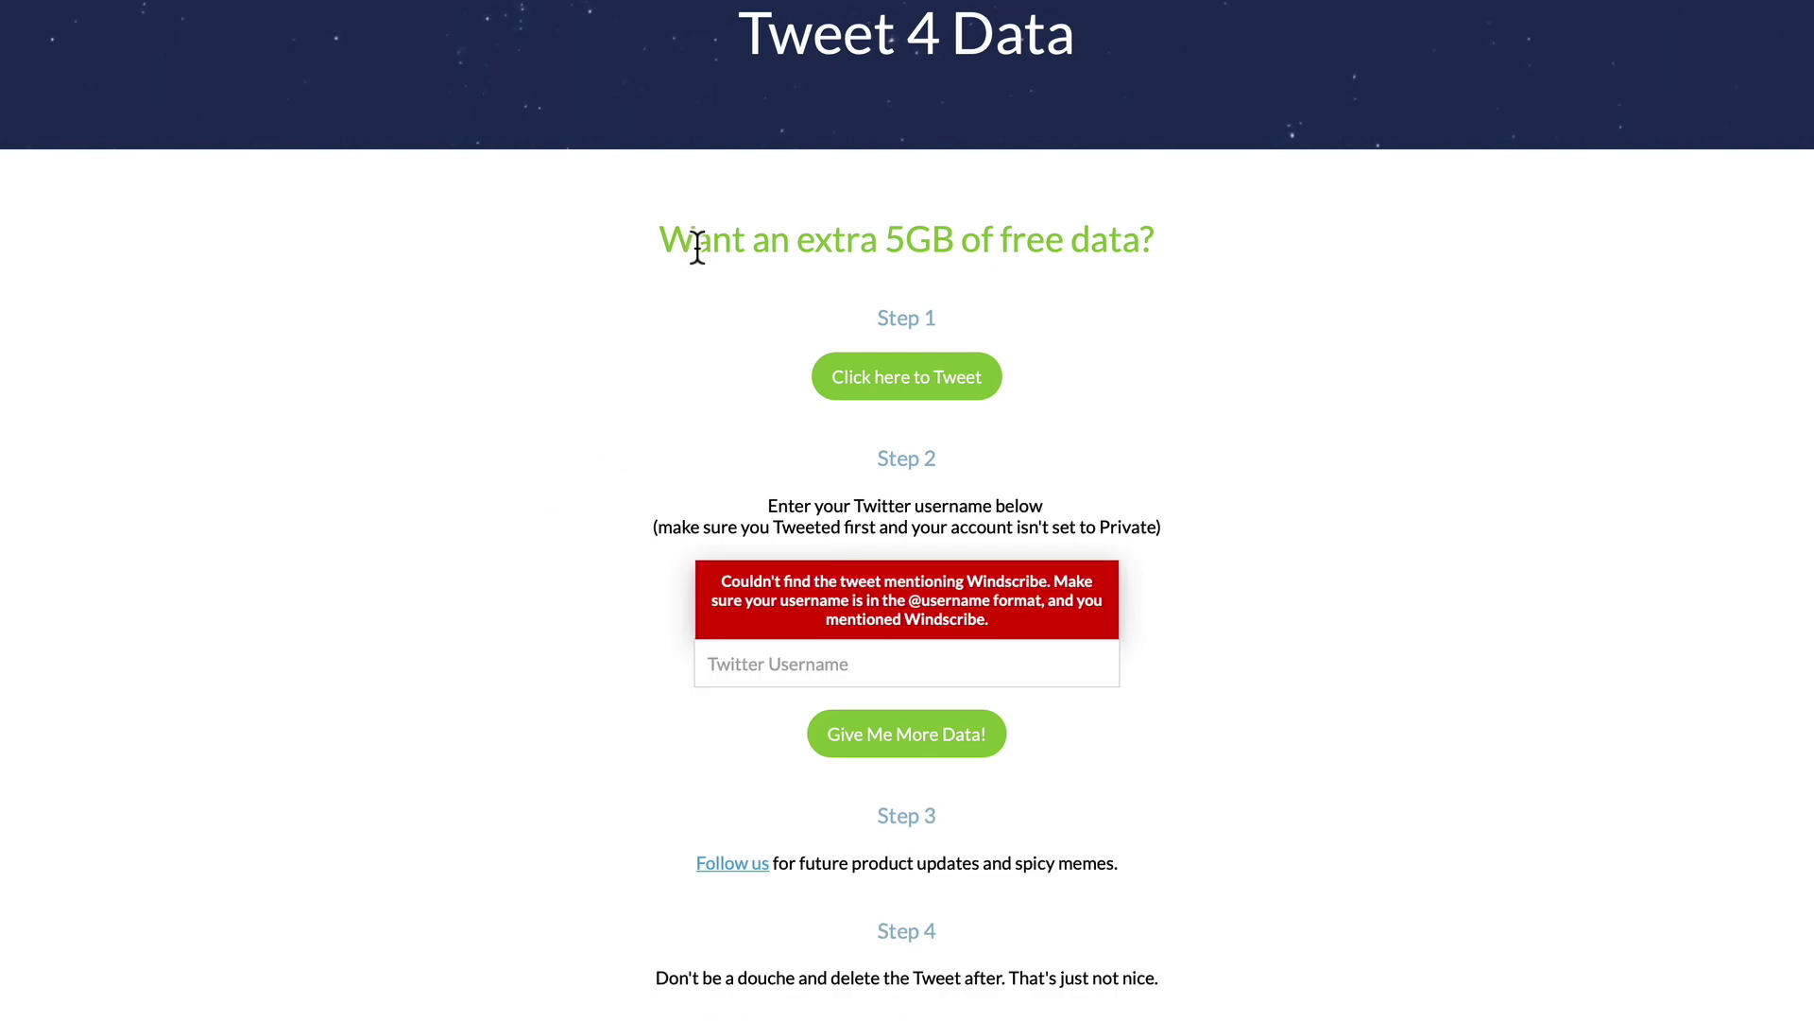
left_click(649, 400)
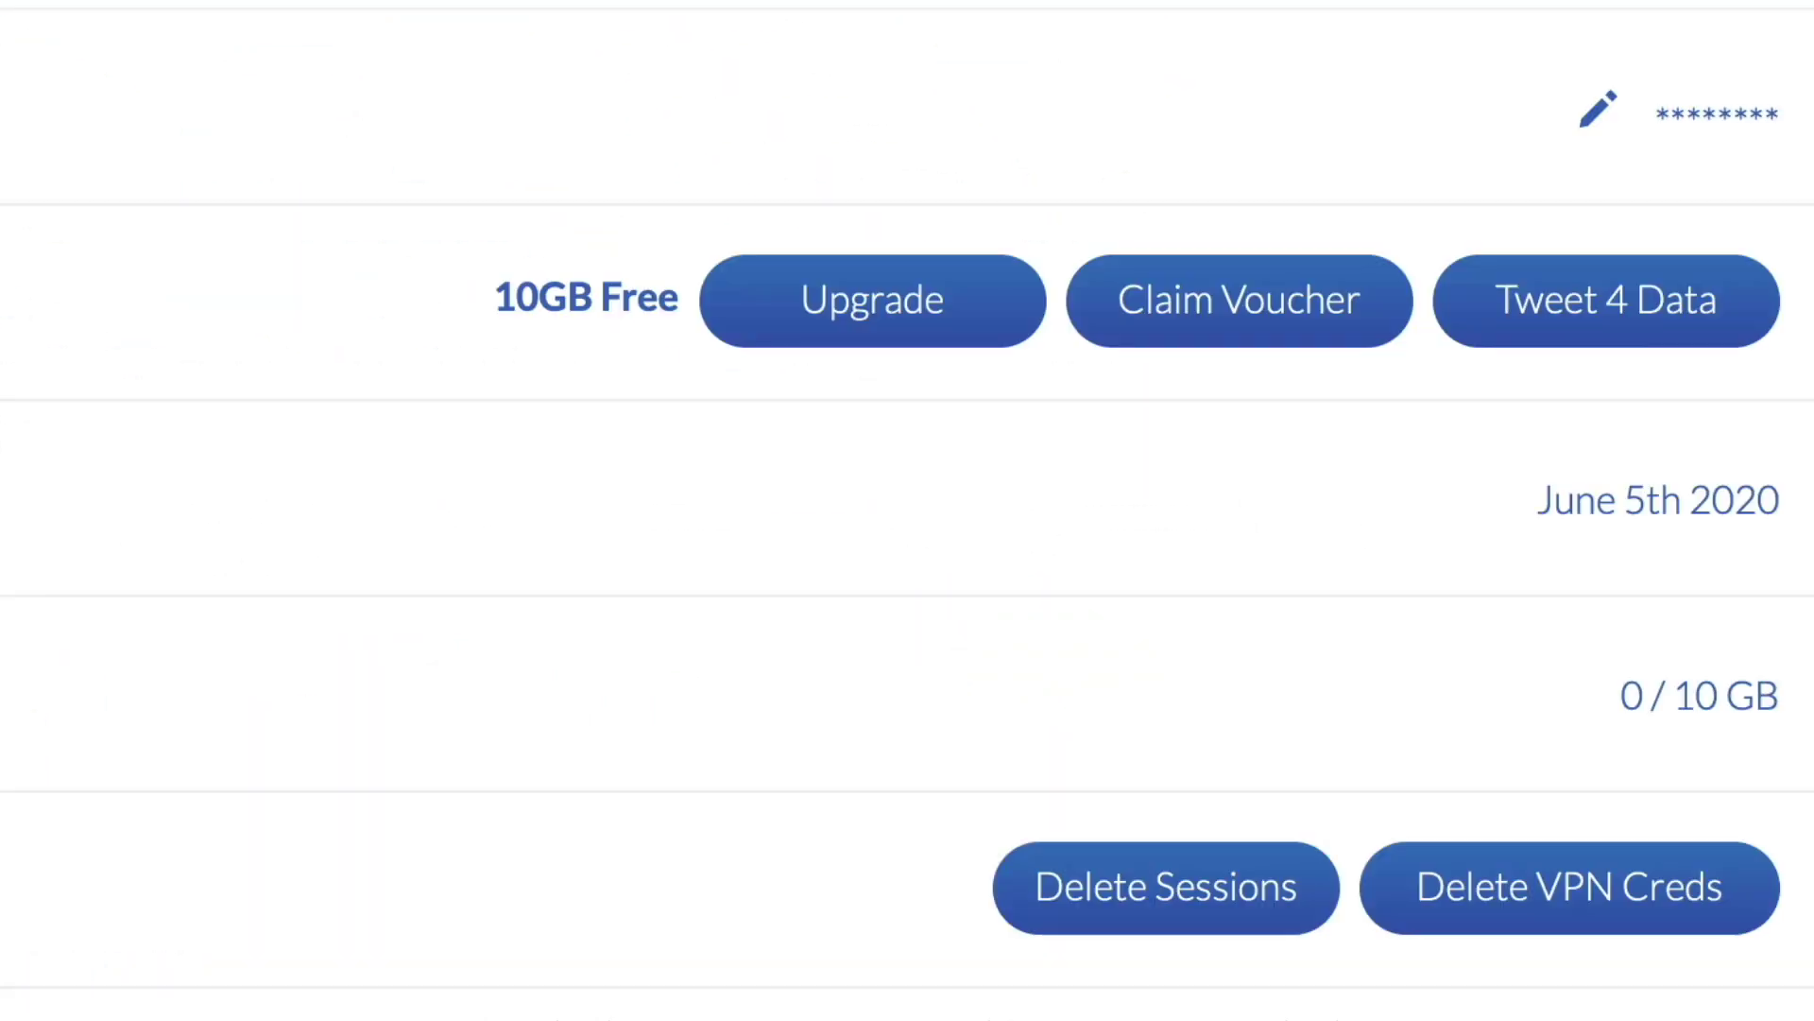
Step: Enter voucher code KOMPUTER in the Claim Voucher form and claim it
left_click(1217, 320)
left_click(613, 537)
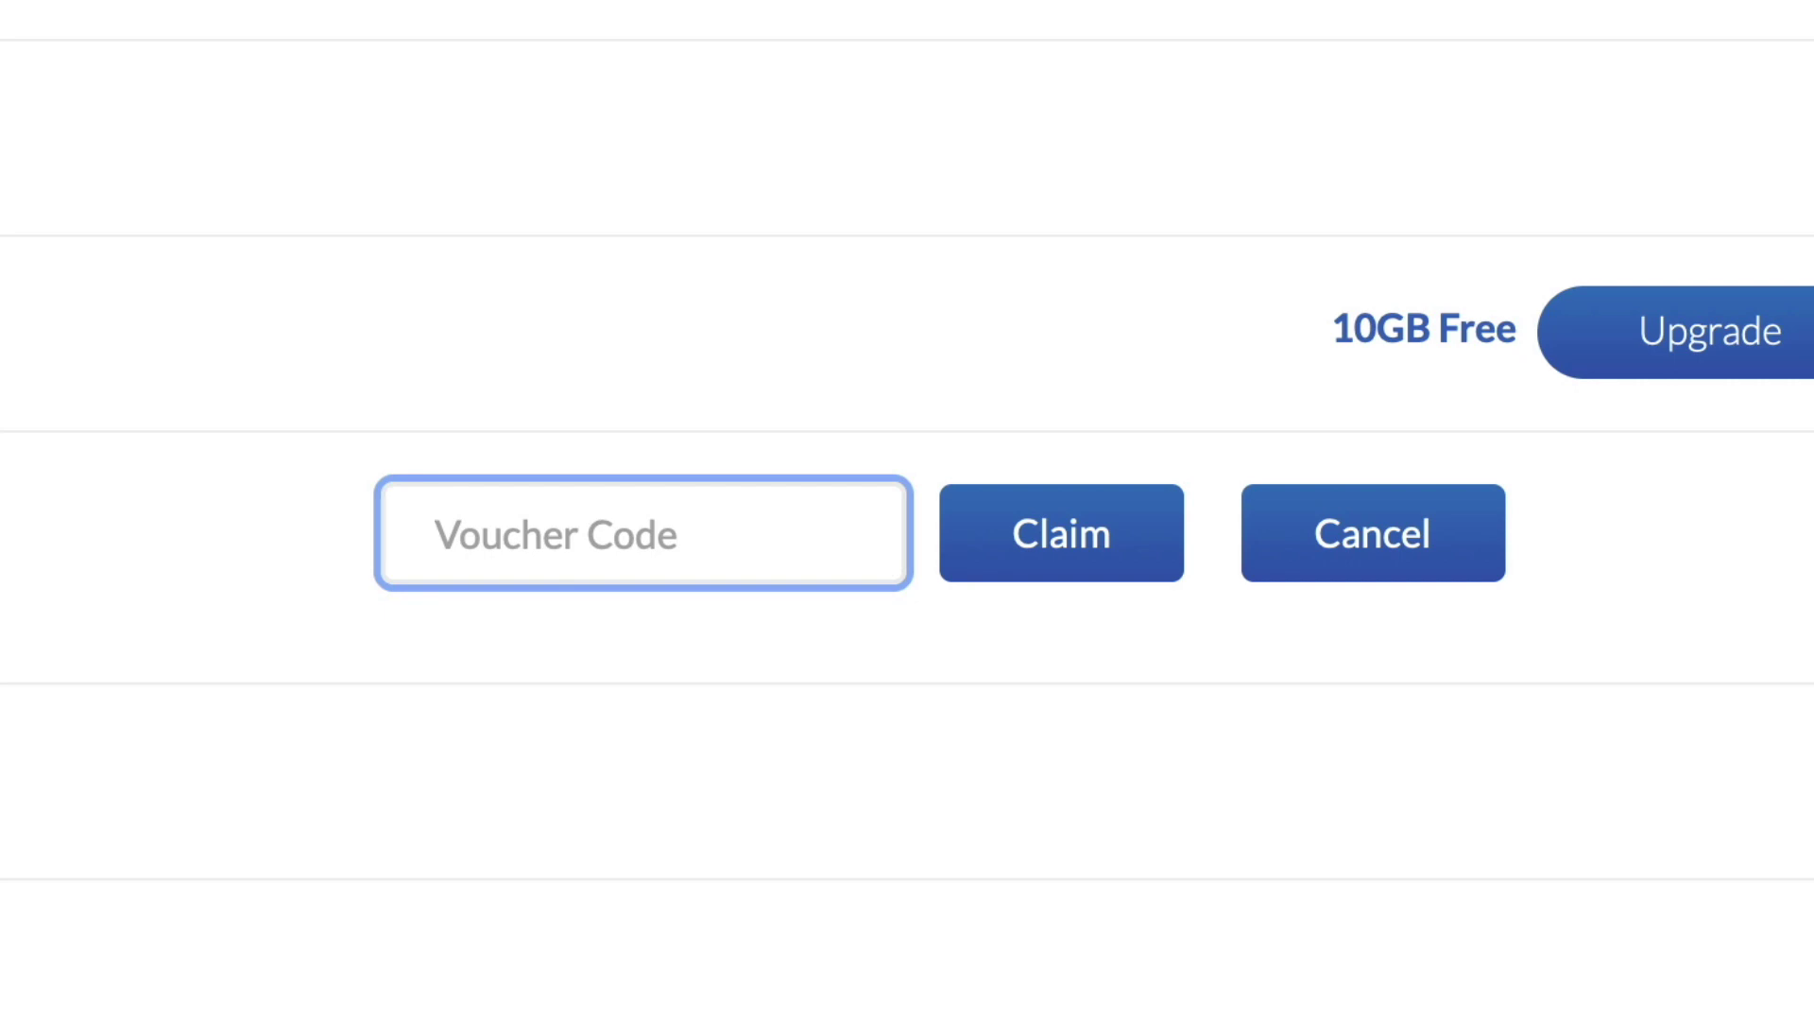
type("KOMPUTER")
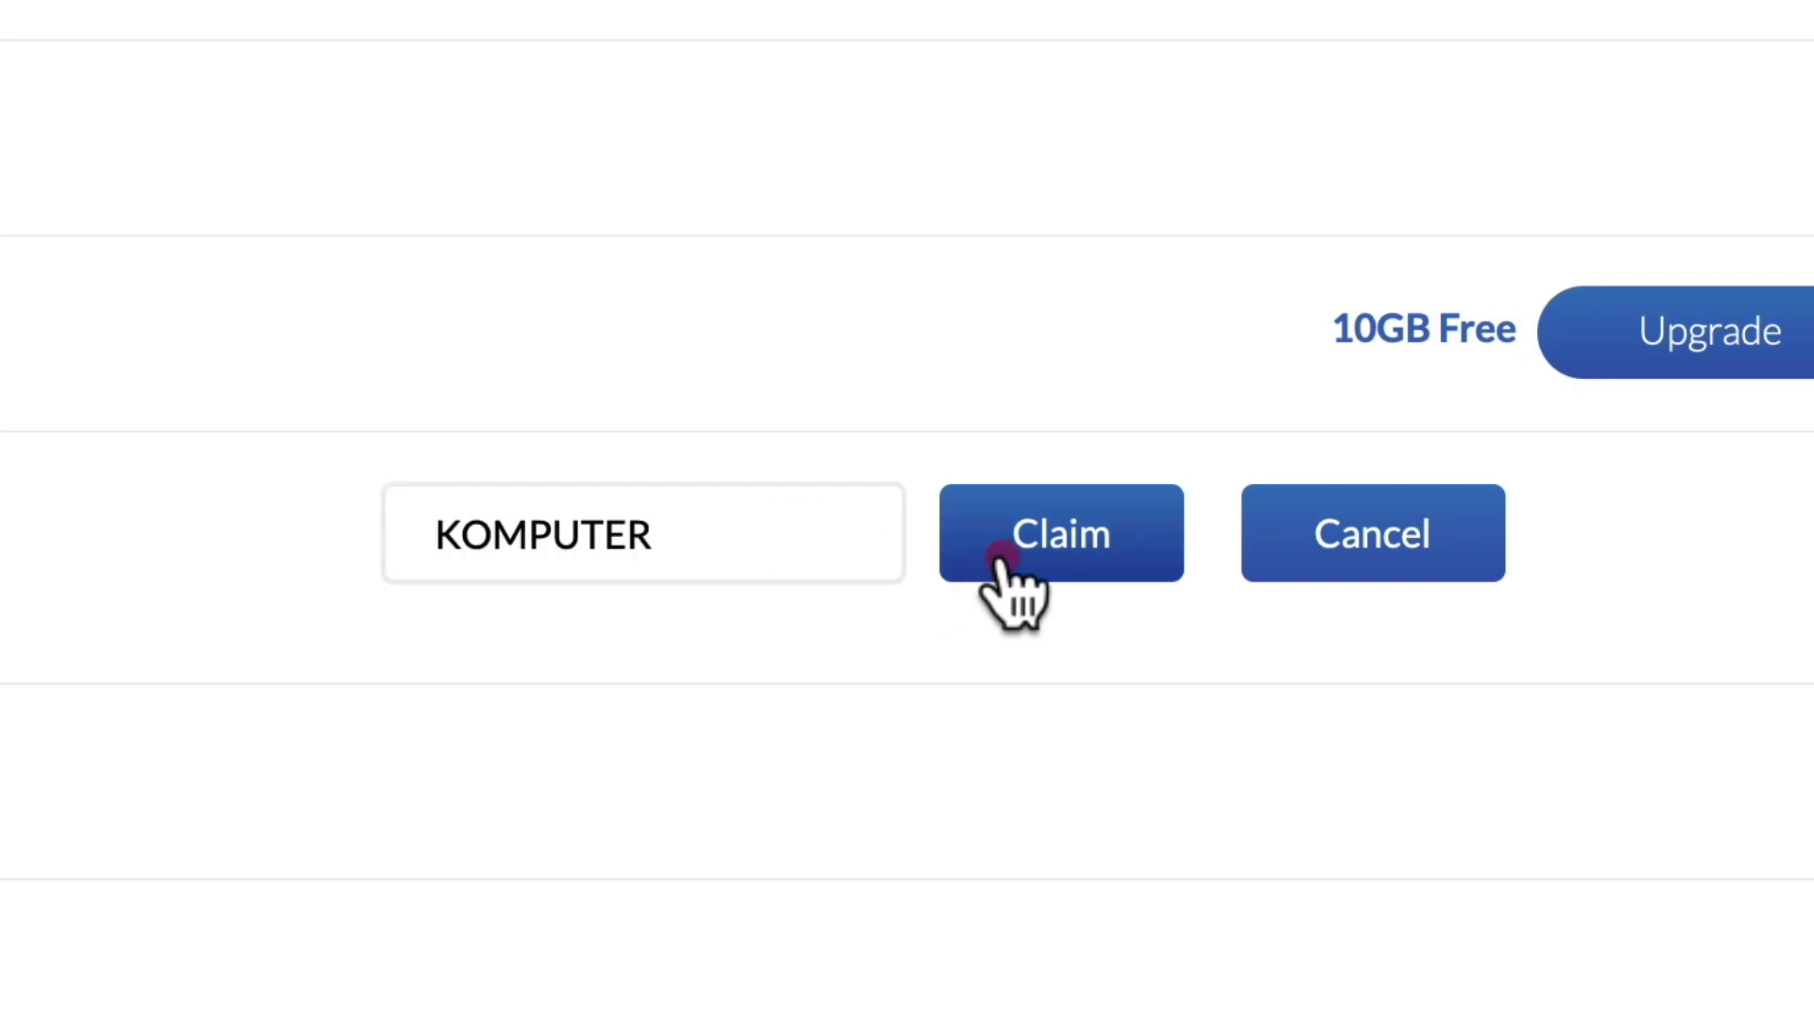
left_click(997, 556)
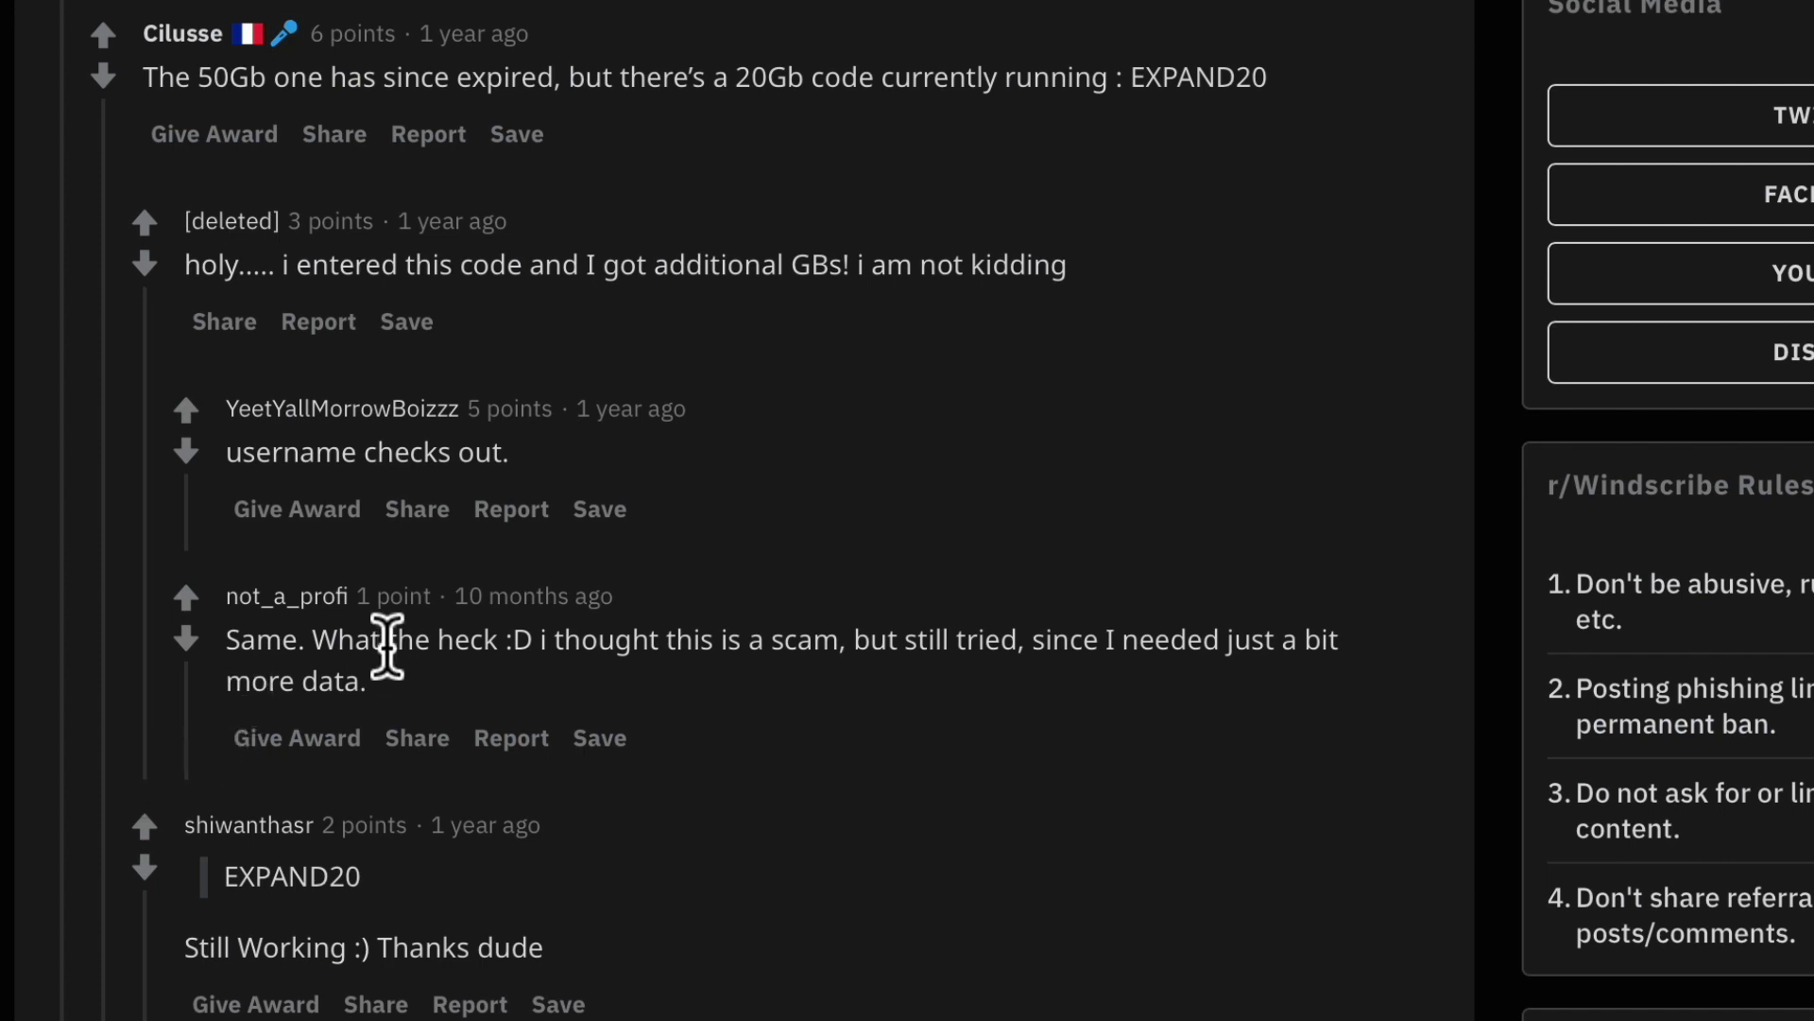
Step: Scroll the r/Windscribe thread to the comments listing codes like EXPAND20 and KOMPUTER
scroll(480, 567, "down", 10)
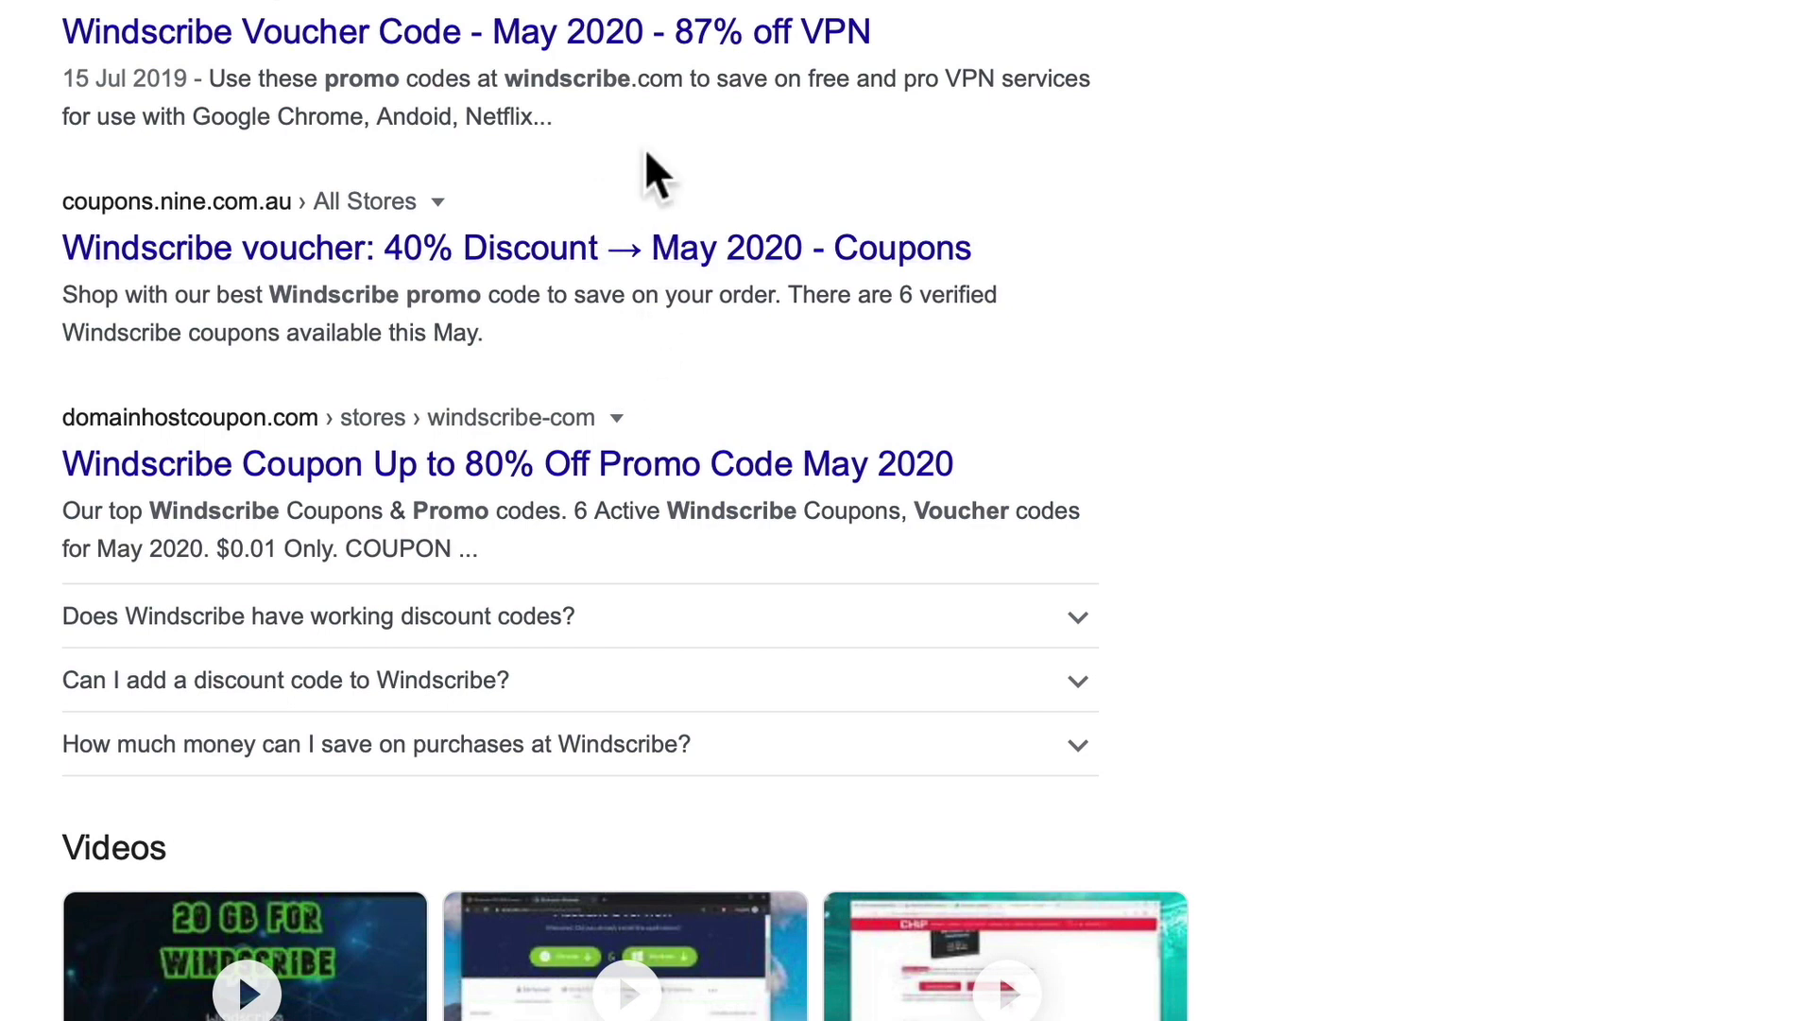
Step: Scroll back up the Google results listing Windscribe voucher offers for May 2020
scroll(649, 166, "up", 8)
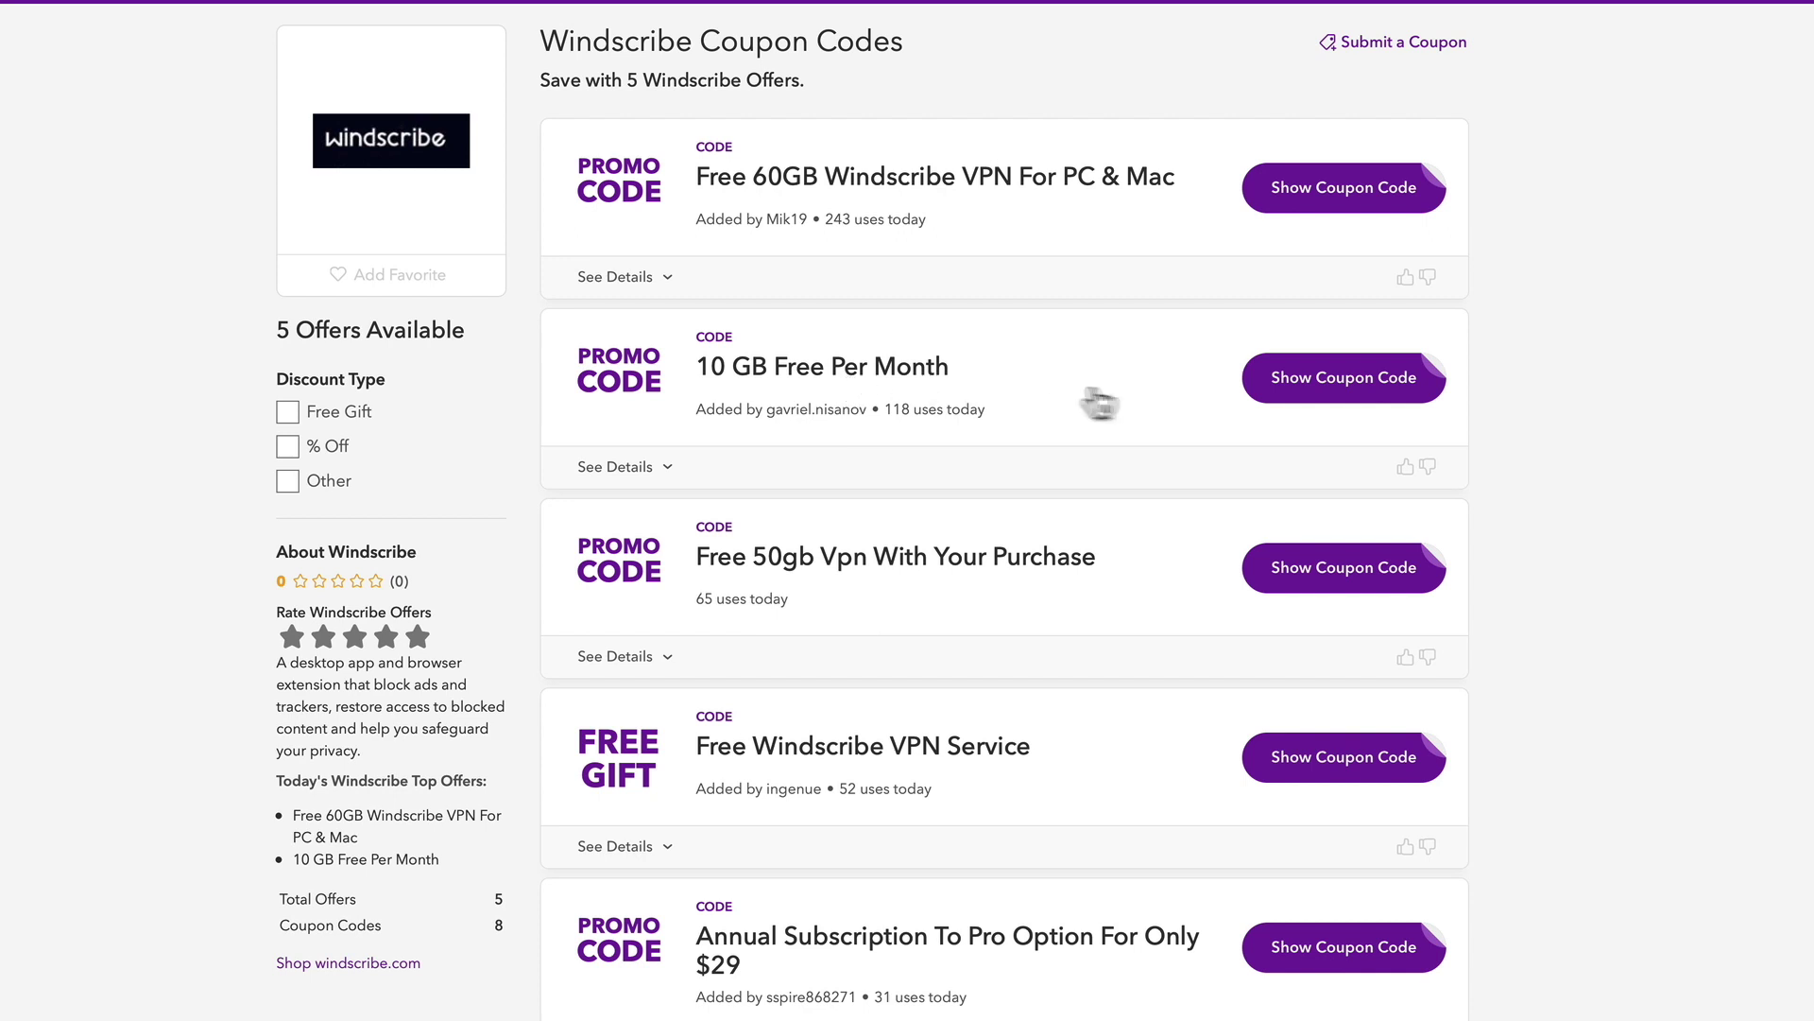
Step: Reveal and copy RetailMeNot's '10 GB Free Per Month' coupon code
left_click(1288, 390)
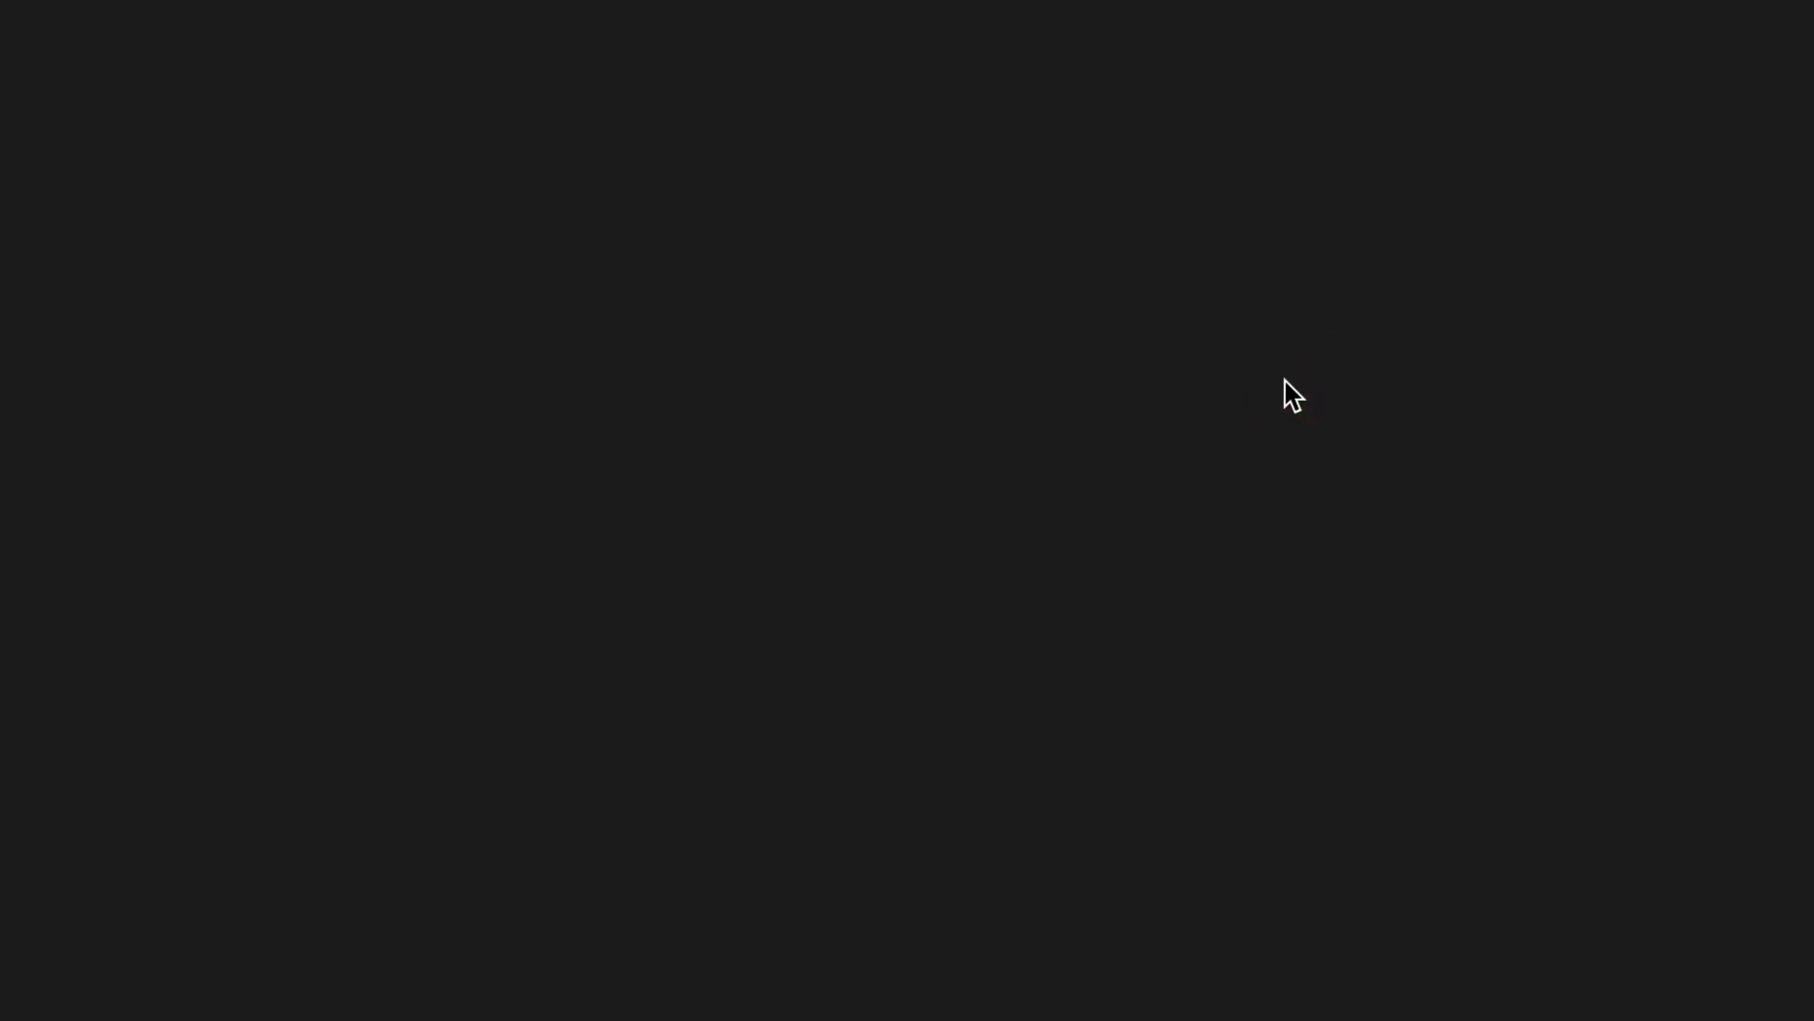
left_click(959, 185)
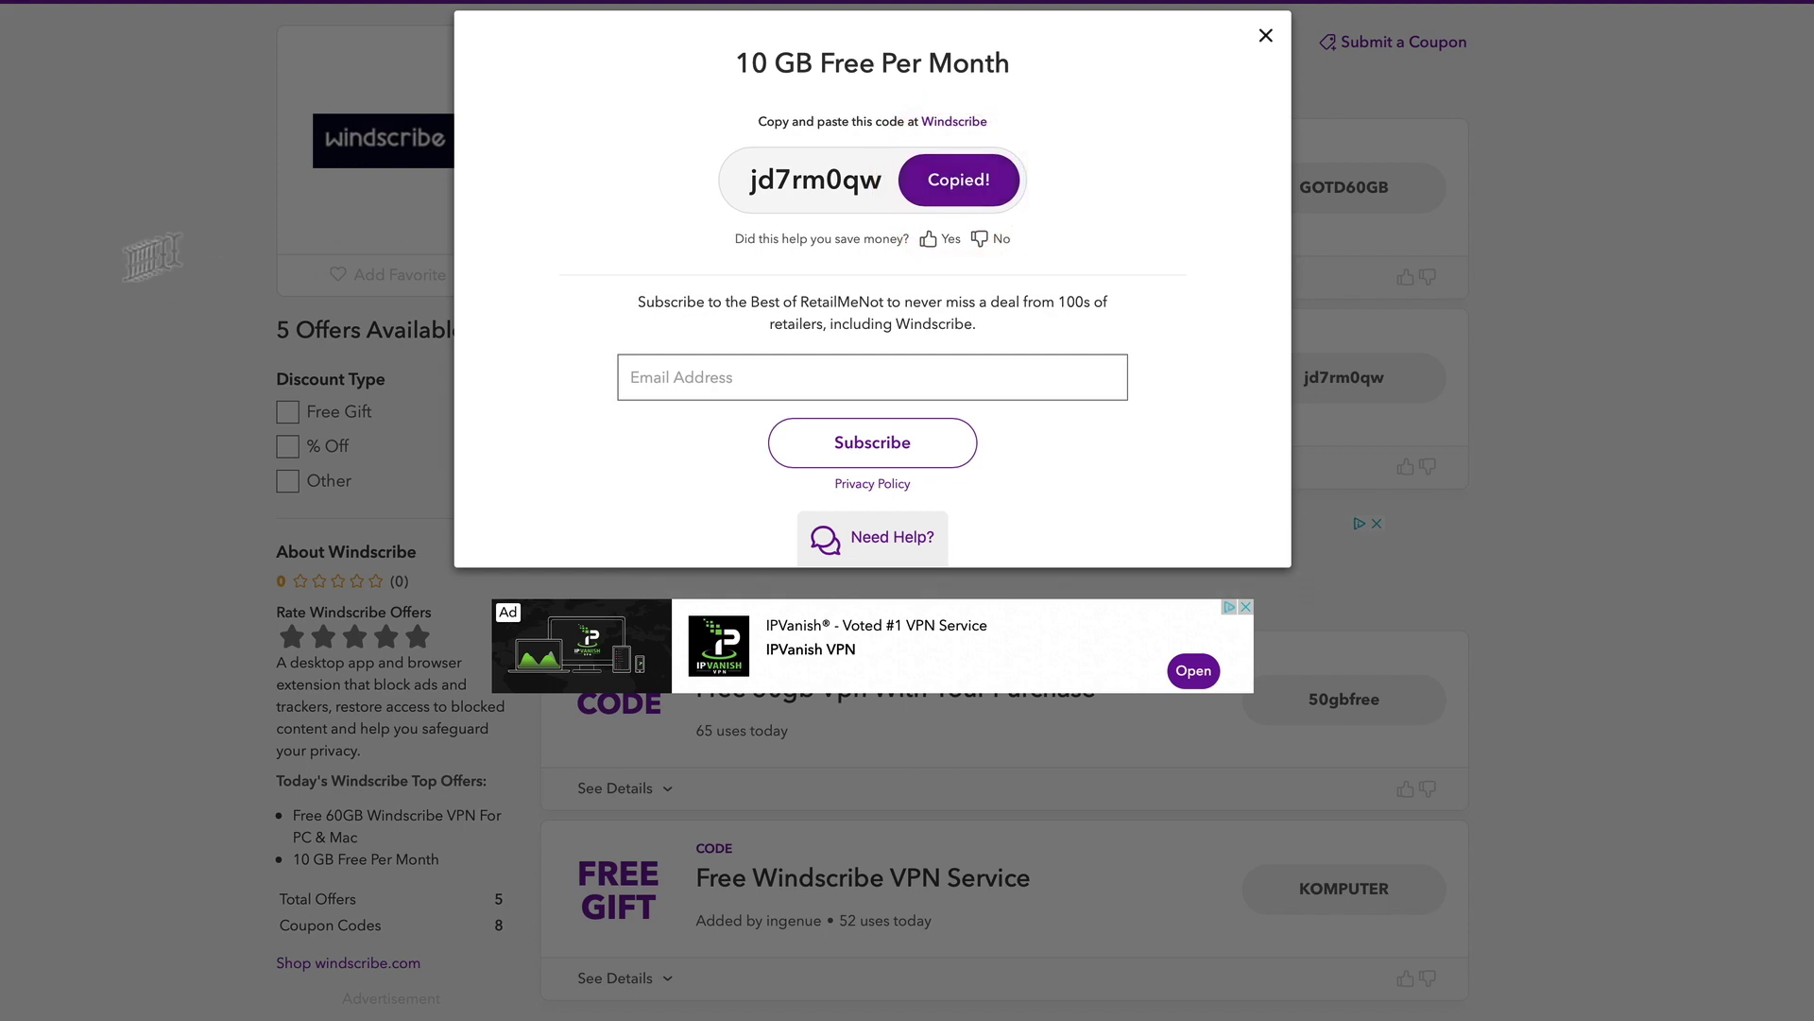
left_click(85, 279)
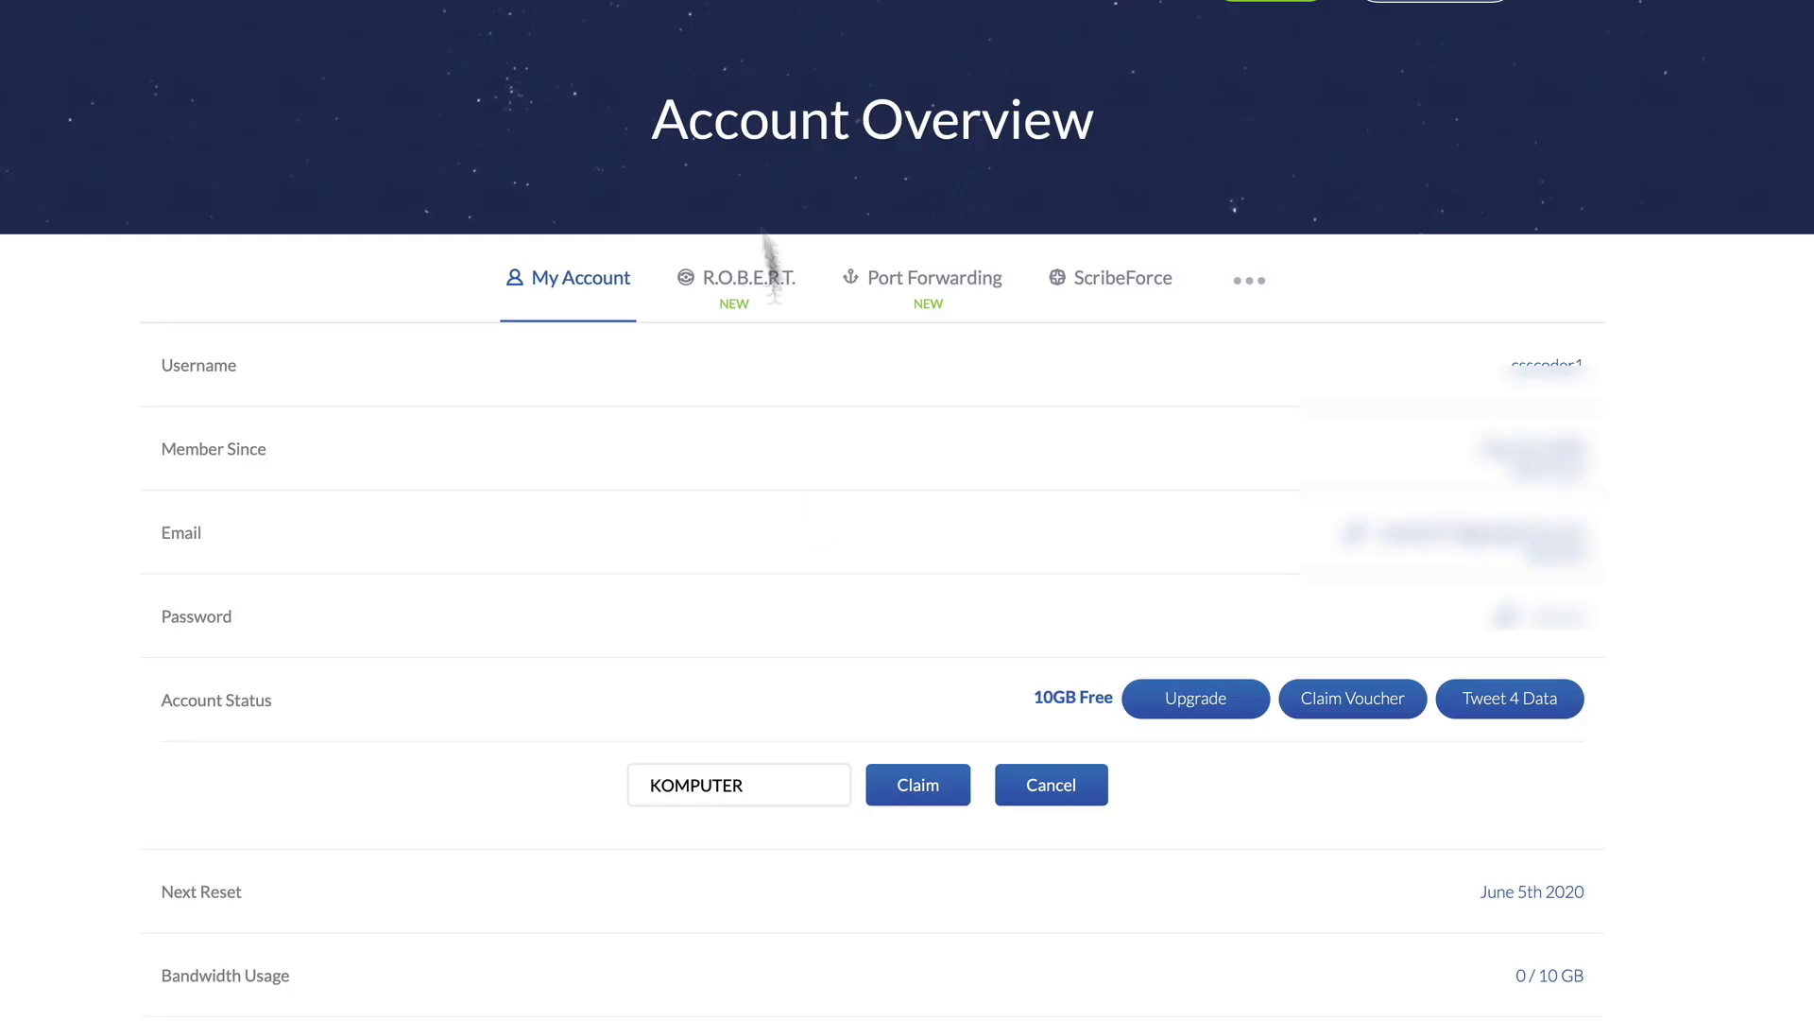
left_click_drag(766, 788, 463, 779)
key("ctrl+v")
left_click(889, 794)
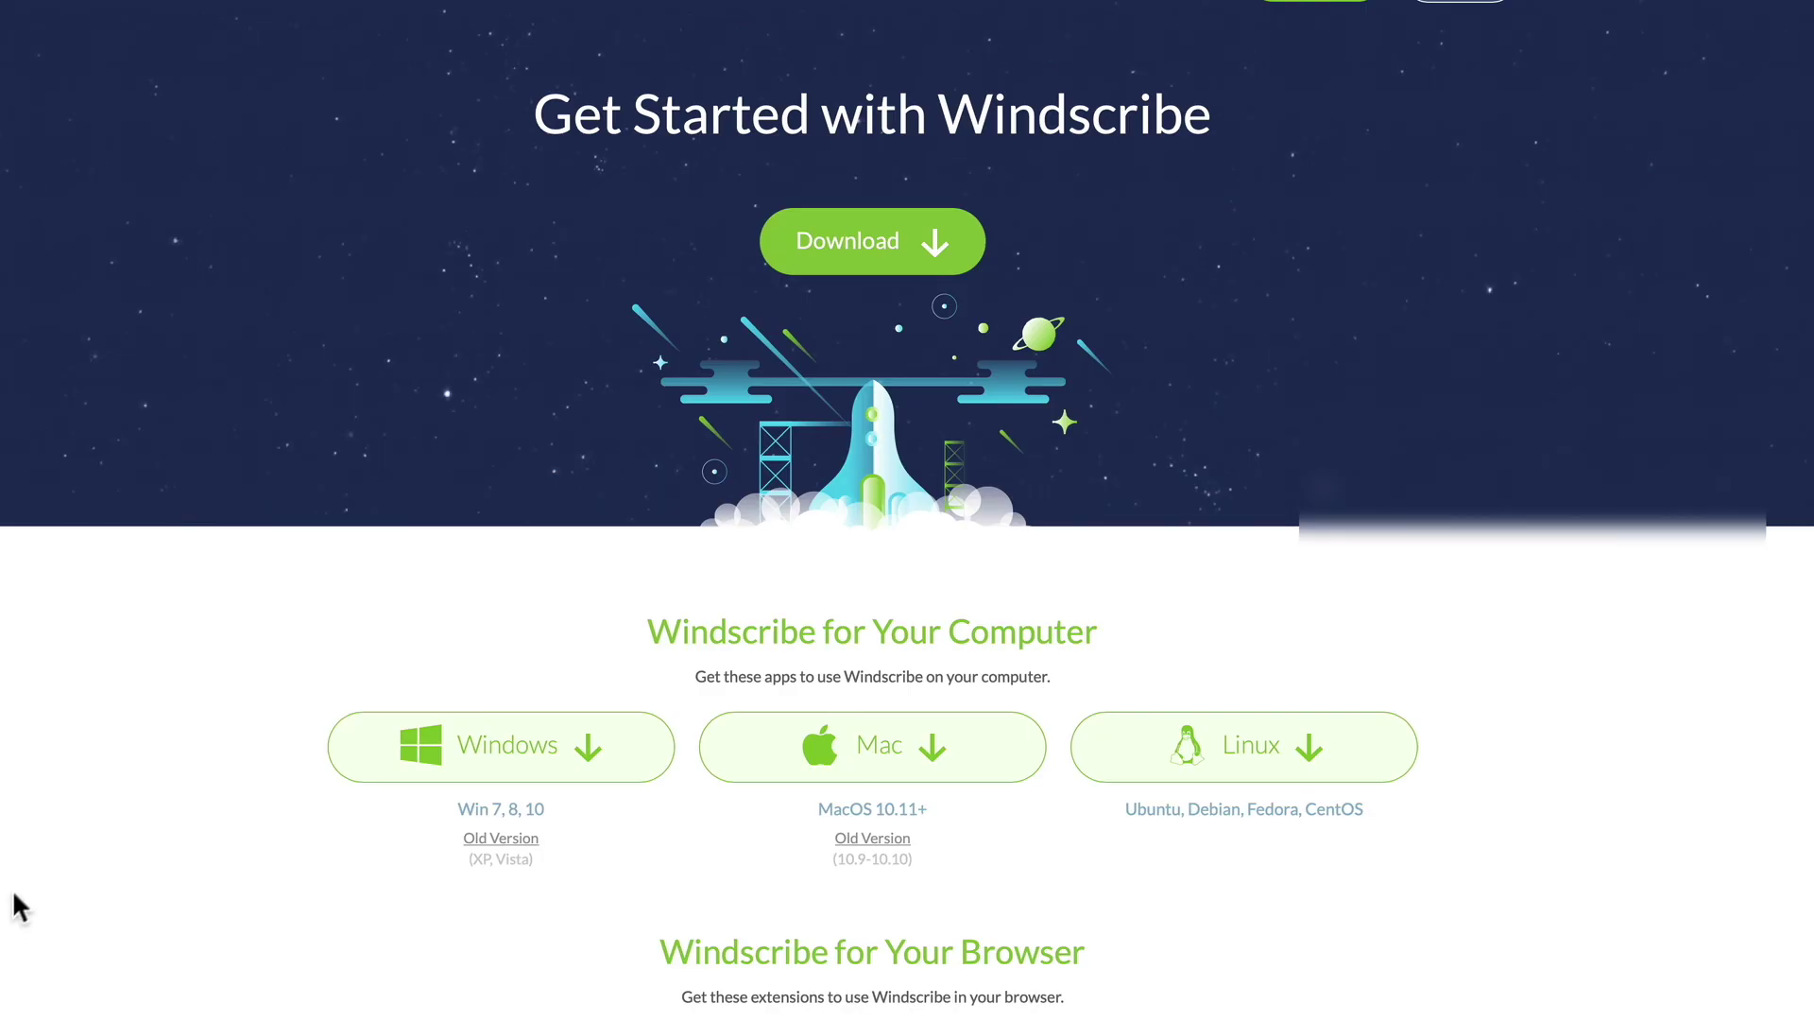
Step: Scroll through the download page's computer, browser, phone, TV and router apps and back to the top
scroll(15, 888, "down", 6)
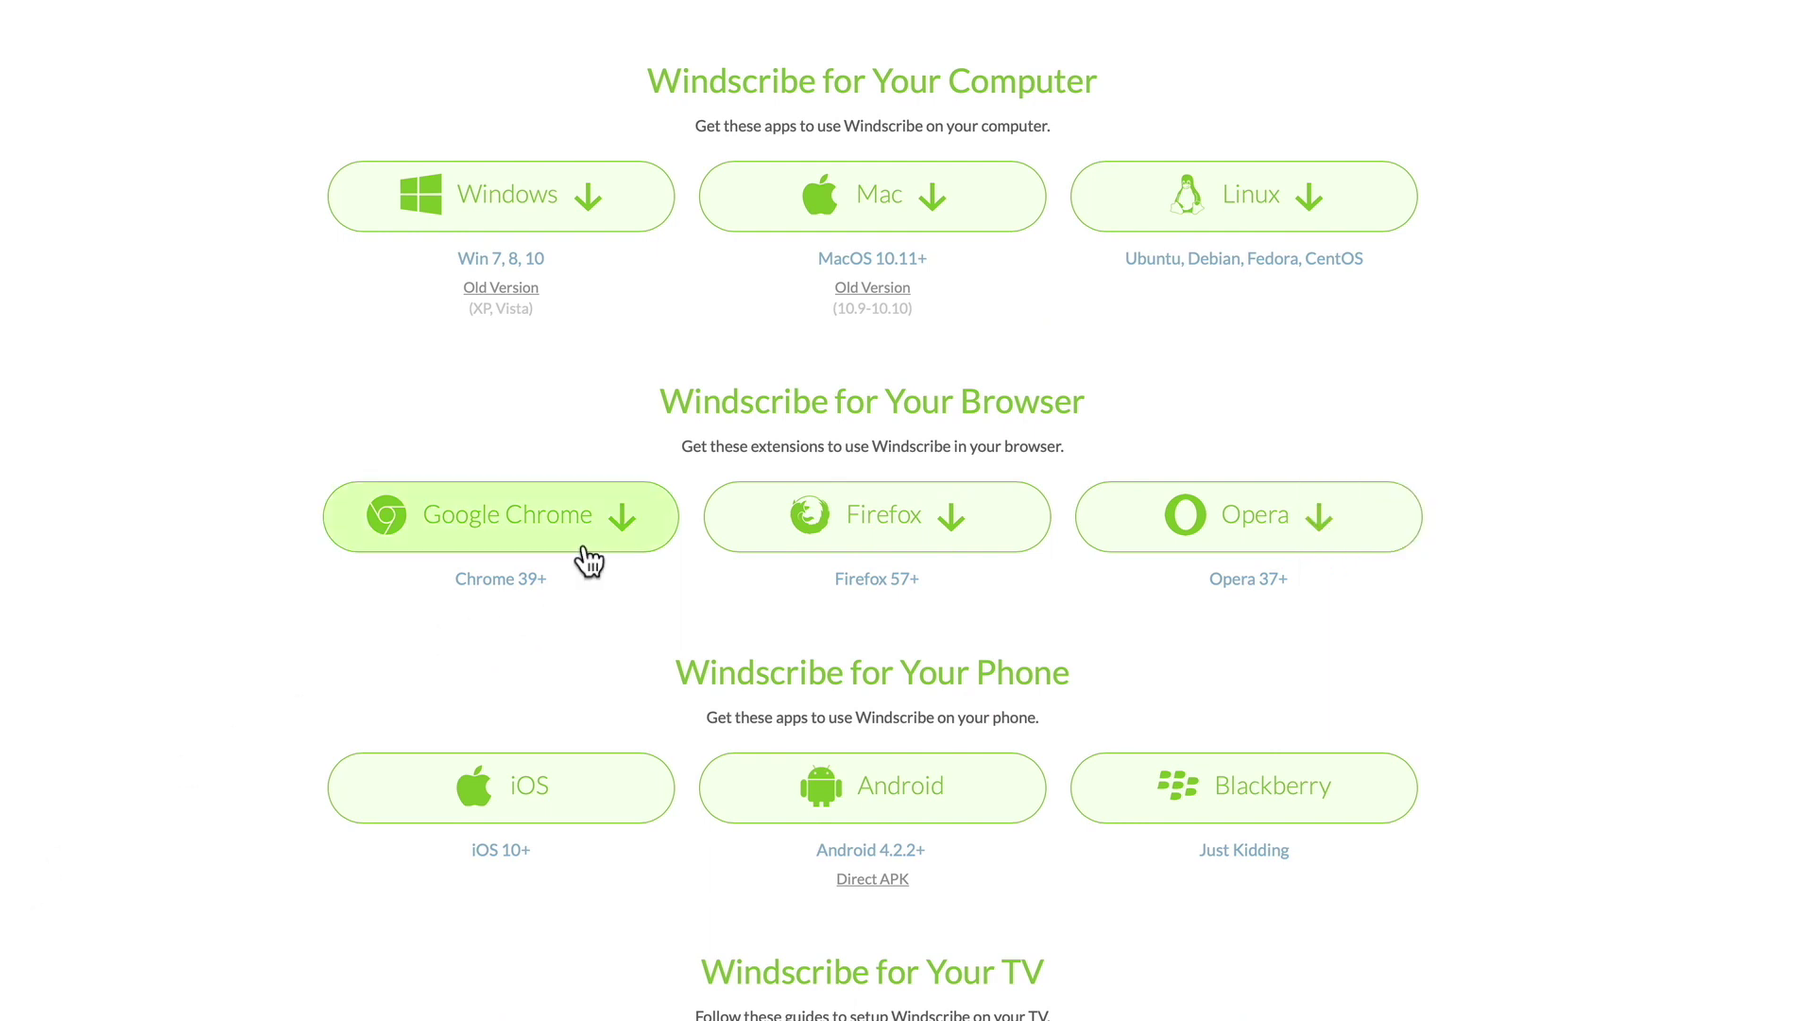
scroll(300, 769, "down", 3)
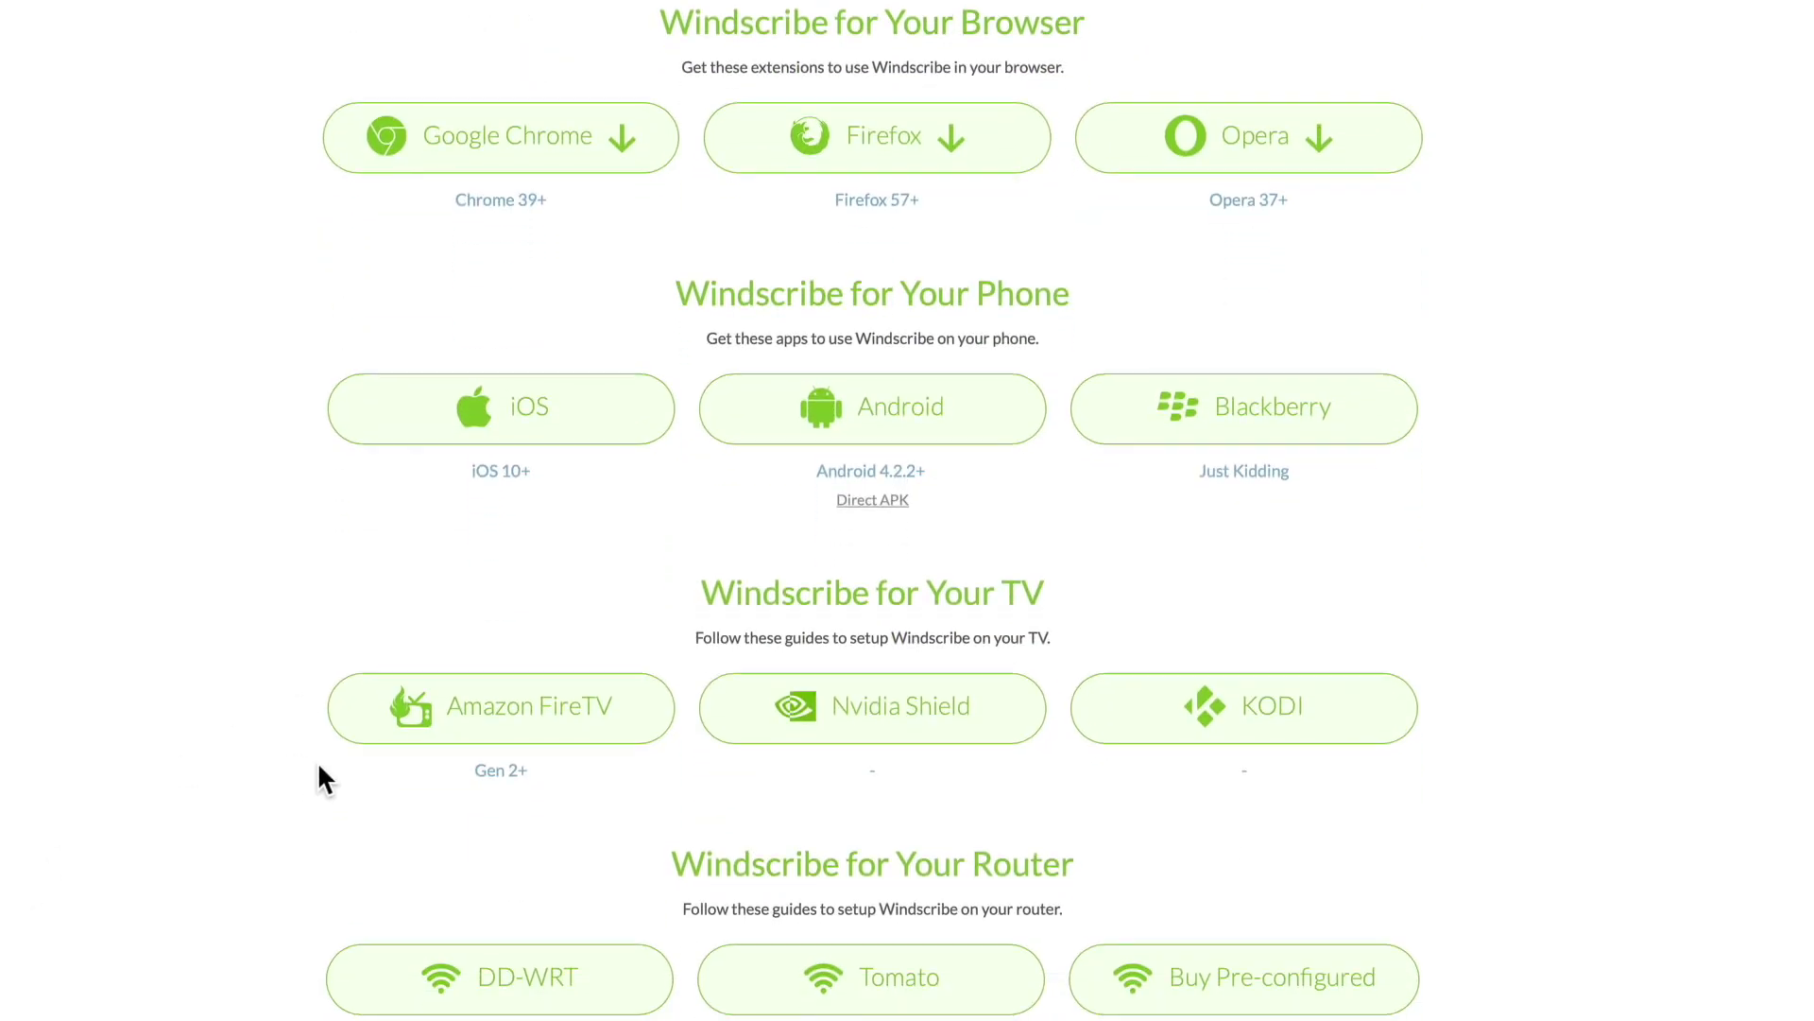
scroll(240, 813, "down", 5)
scroll(243, 714, "up", 15)
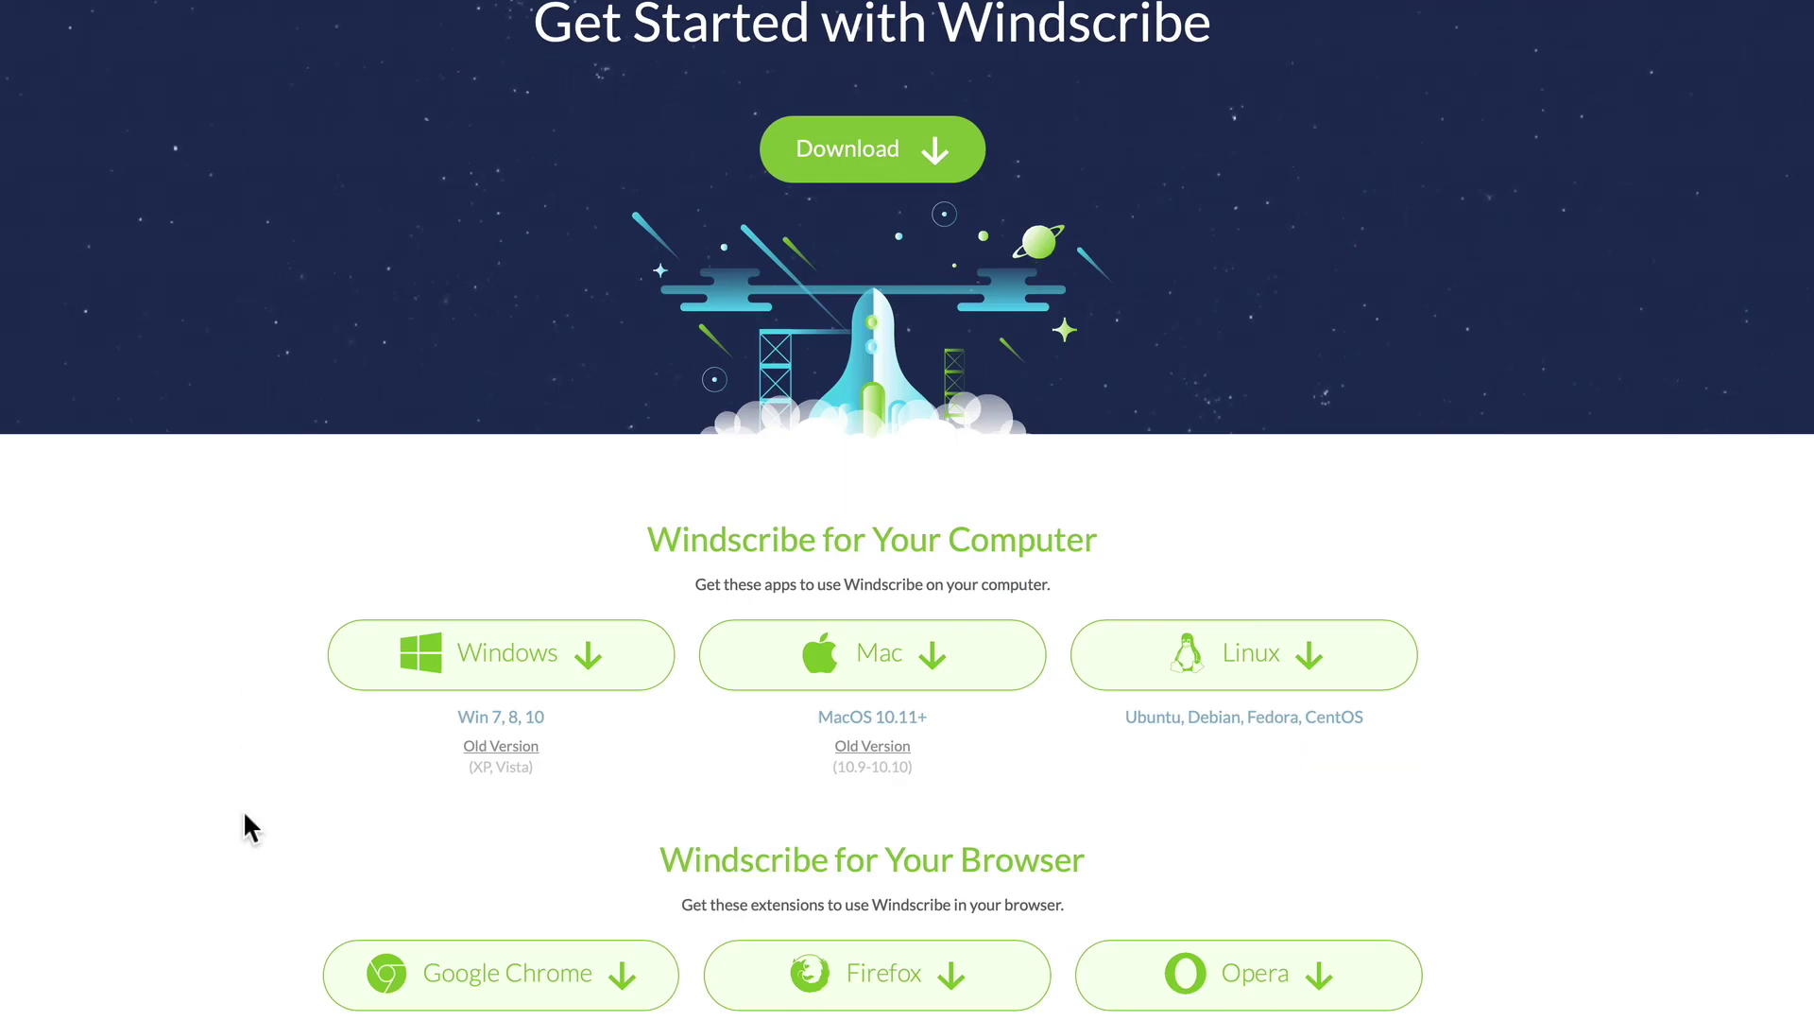
scroll(244, 813, "down", 5)
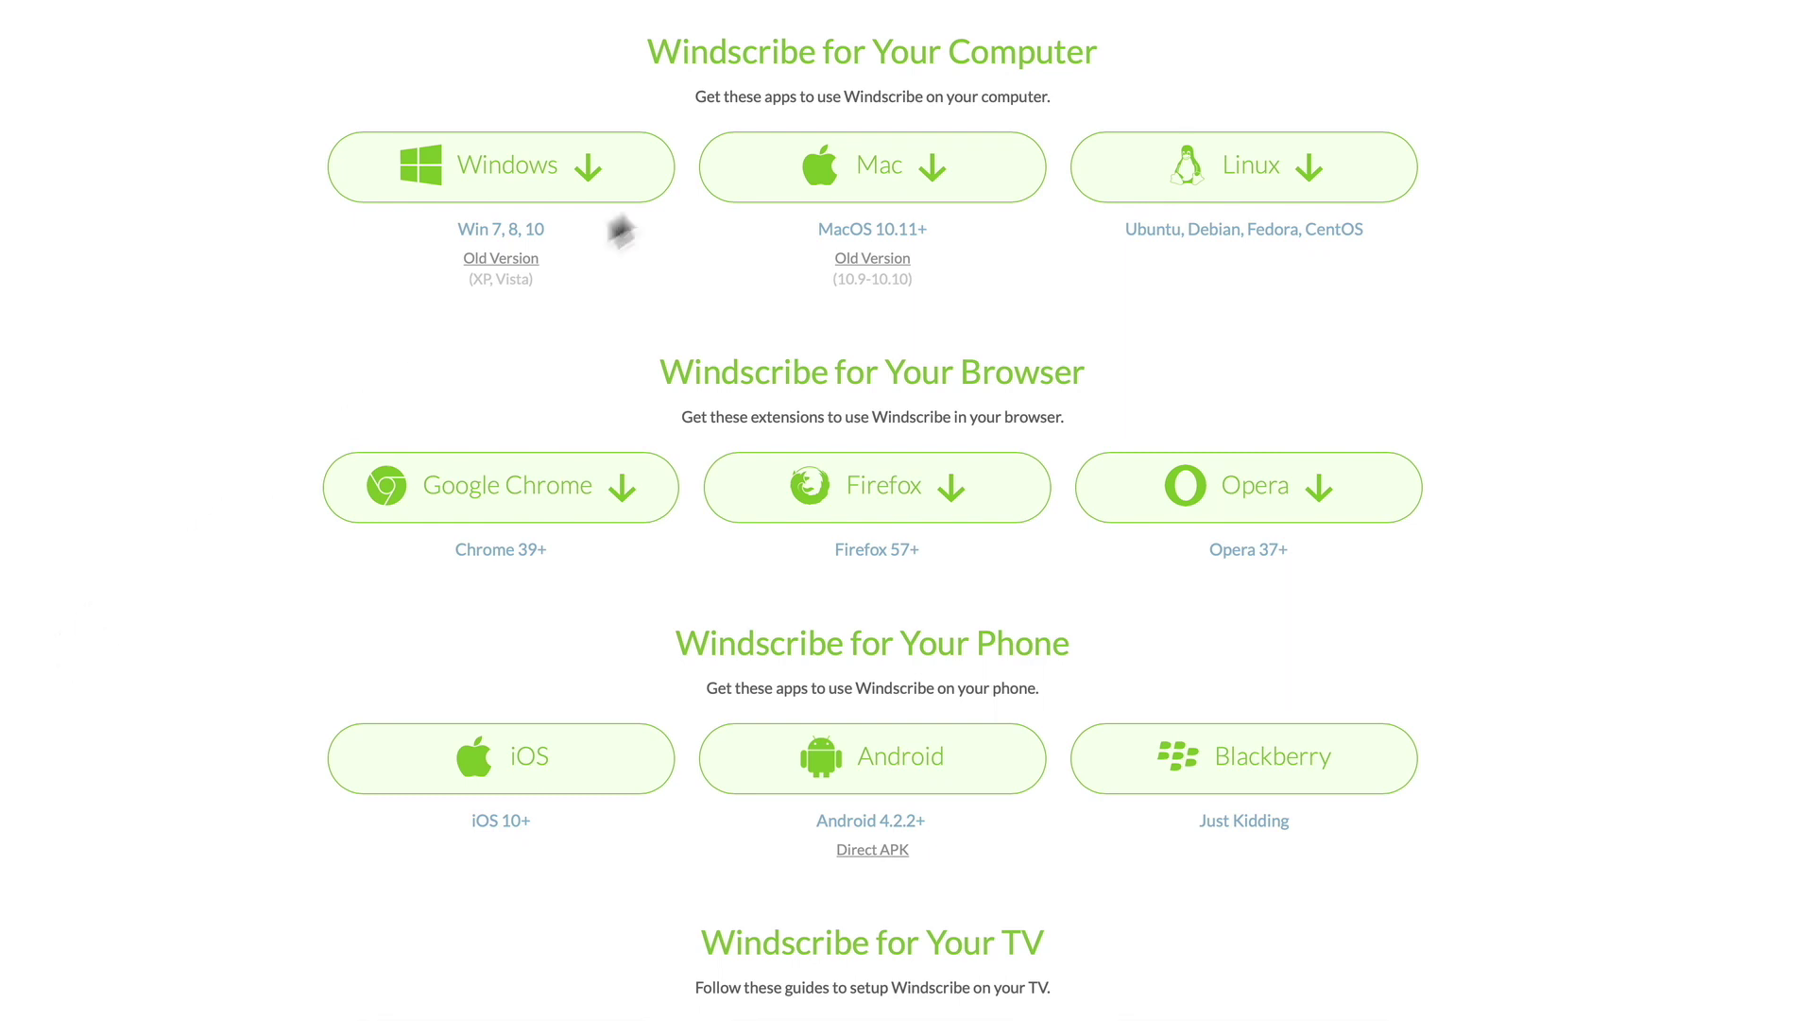
scroll(63, 628, "up", 6)
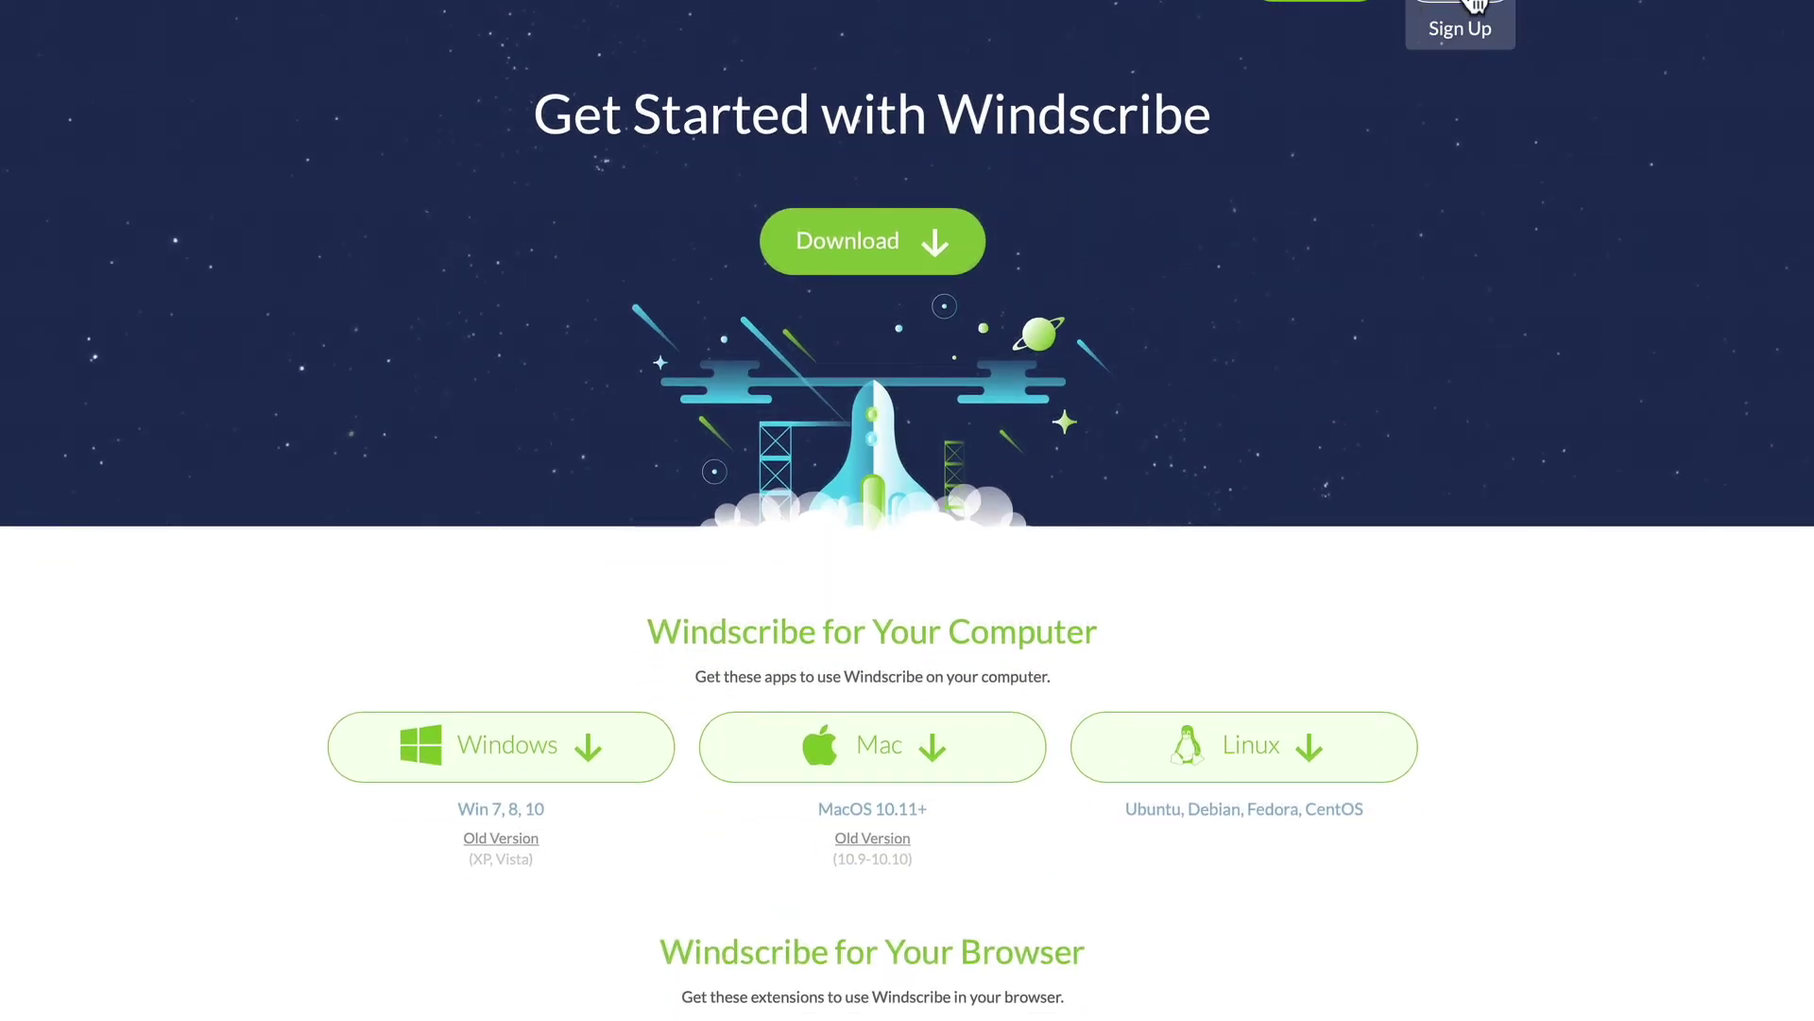
Step: Post the prefilled #tweet4data tweet from the Tweet 4 Data page, then browse the $9.00, $4.08 and $0.00 plans
left_click(1443, 7)
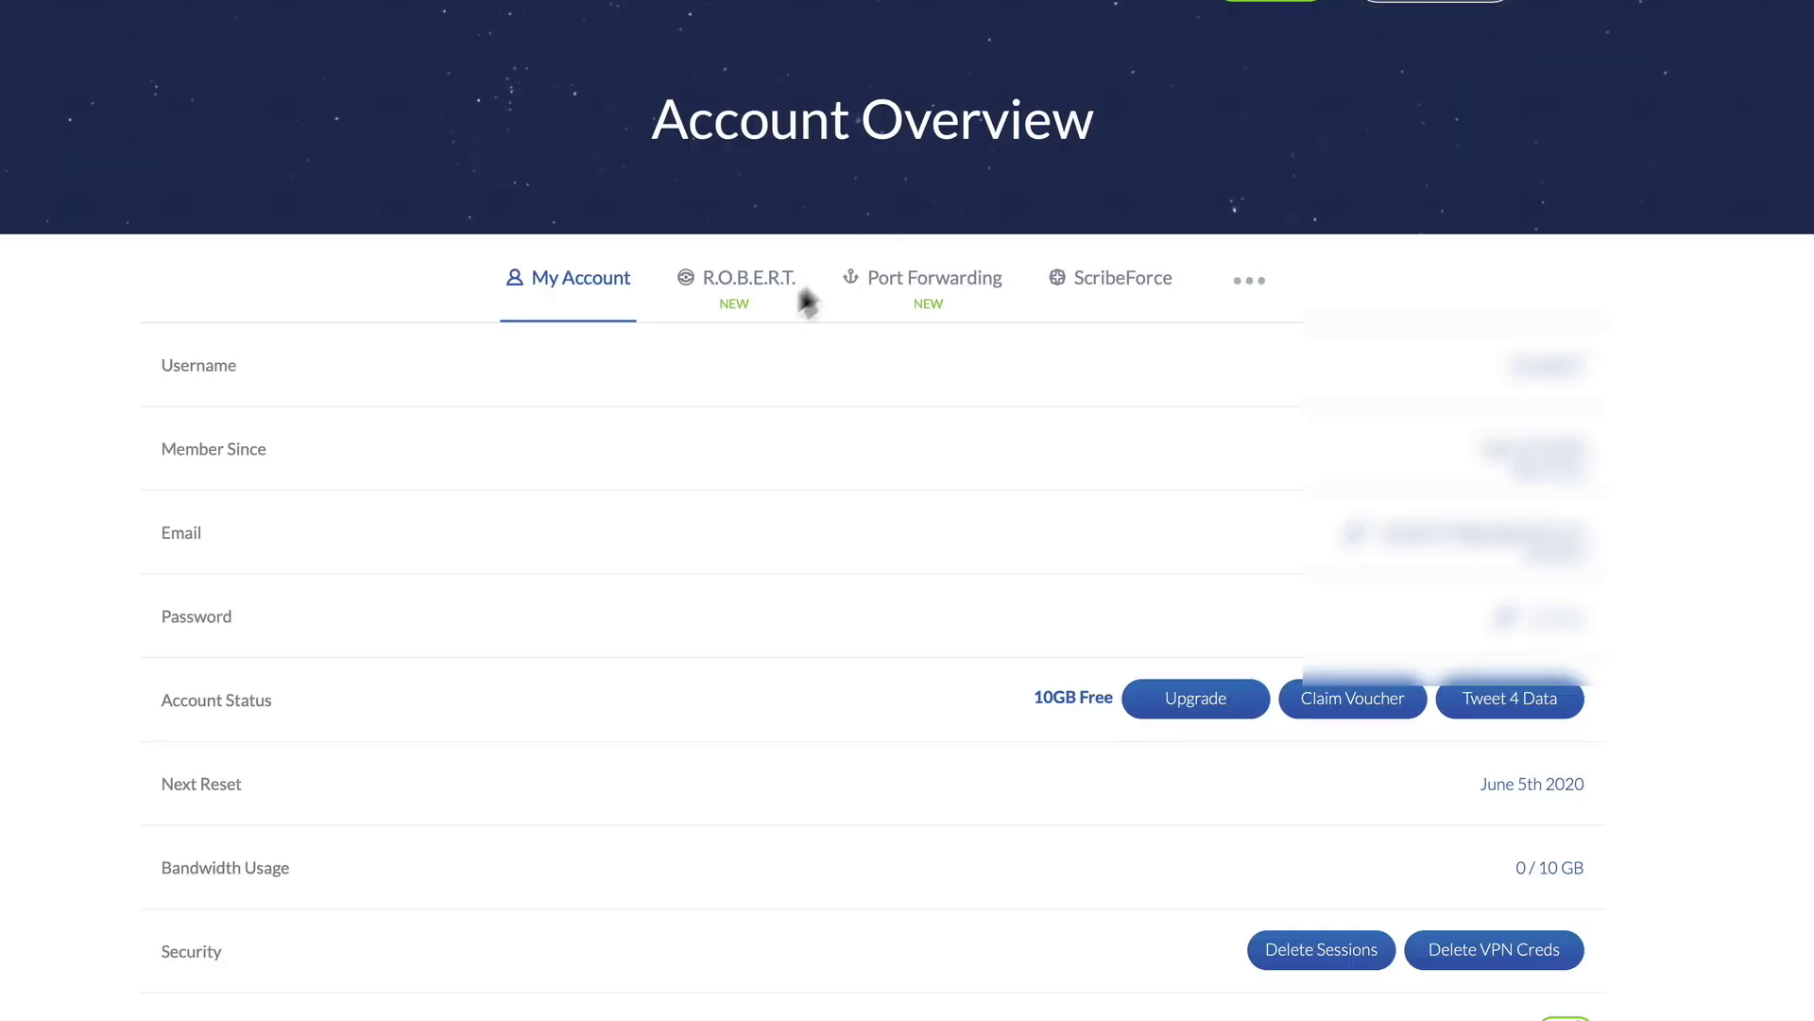
left_click(1510, 697)
left_click(855, 451)
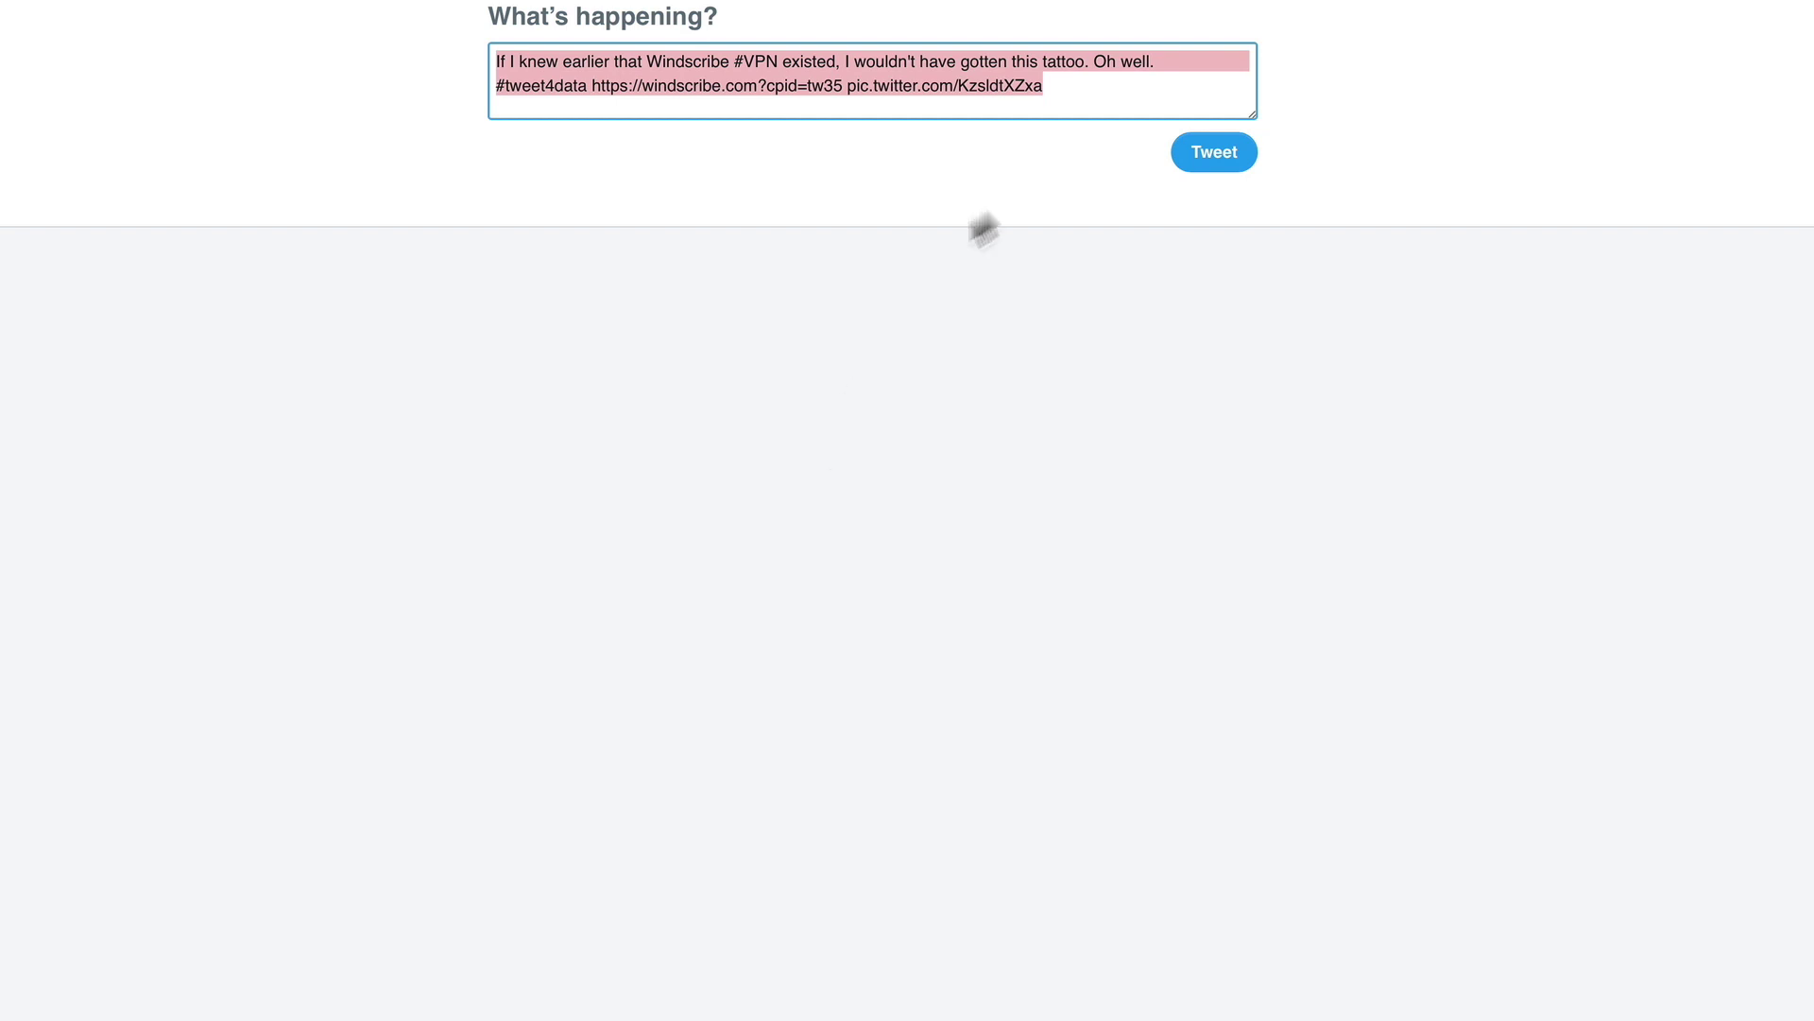
left_click(1217, 163)
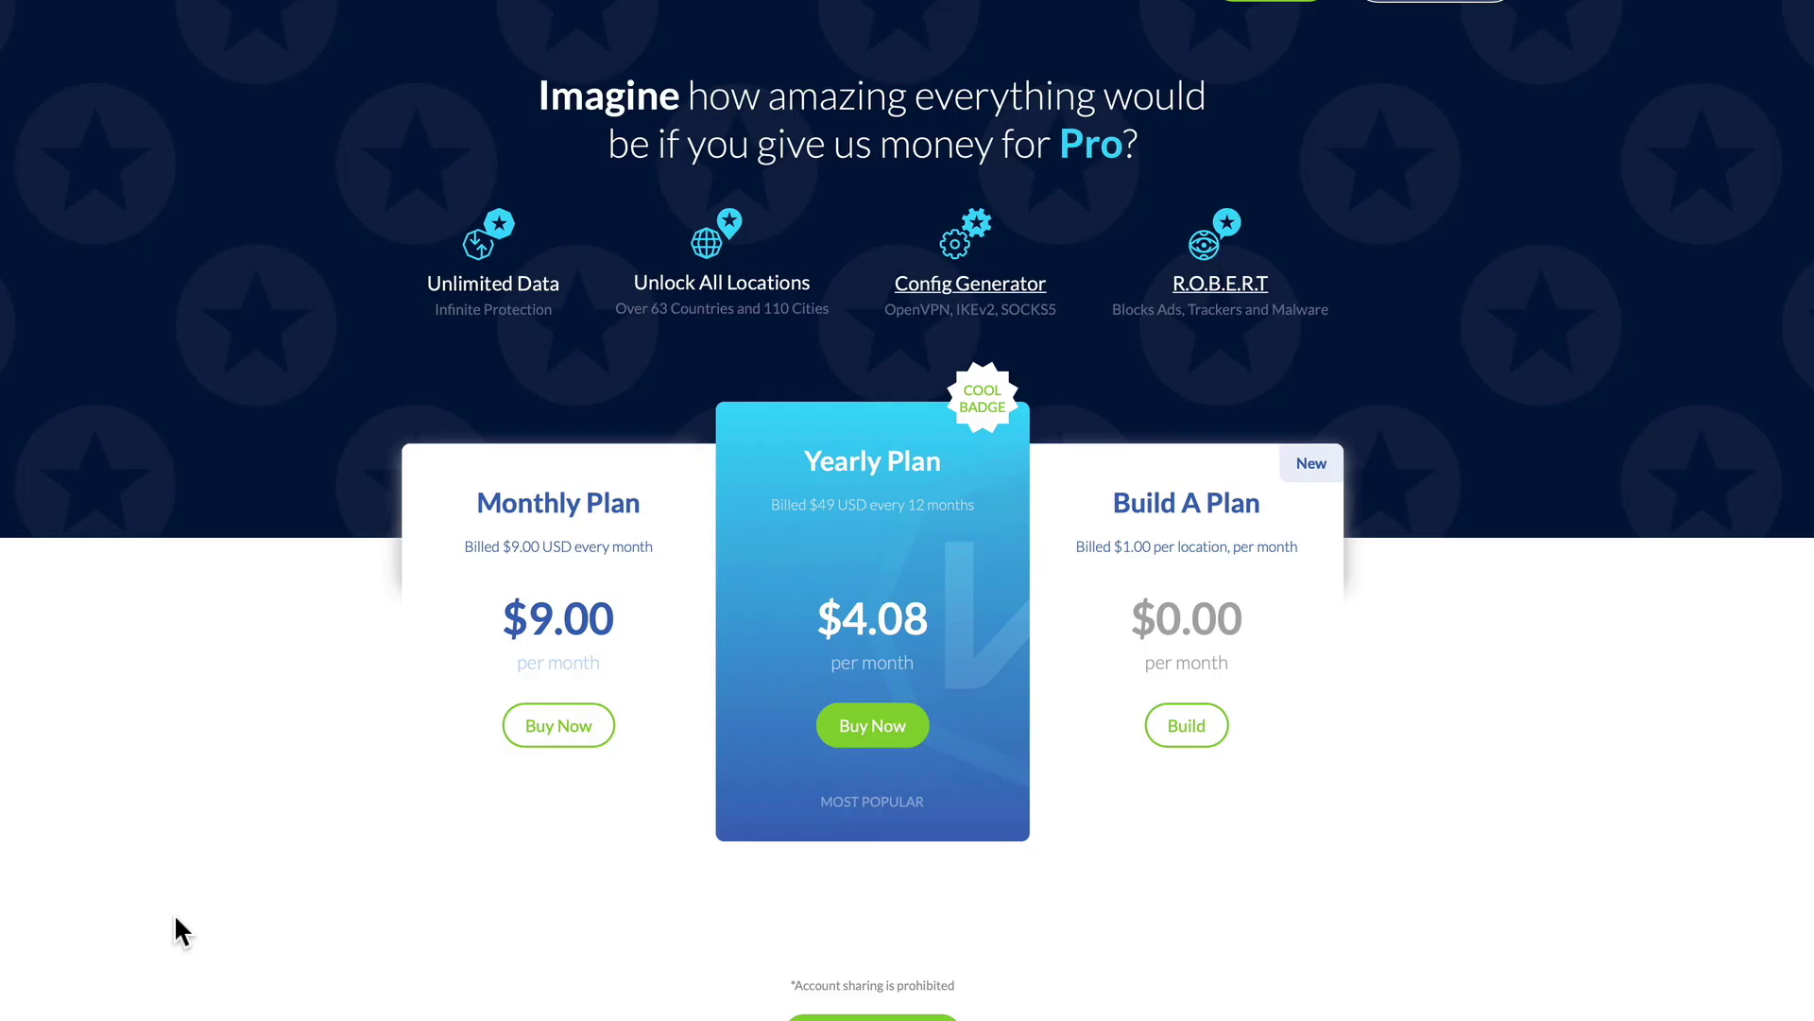
scroll(182, 930, "down", 5)
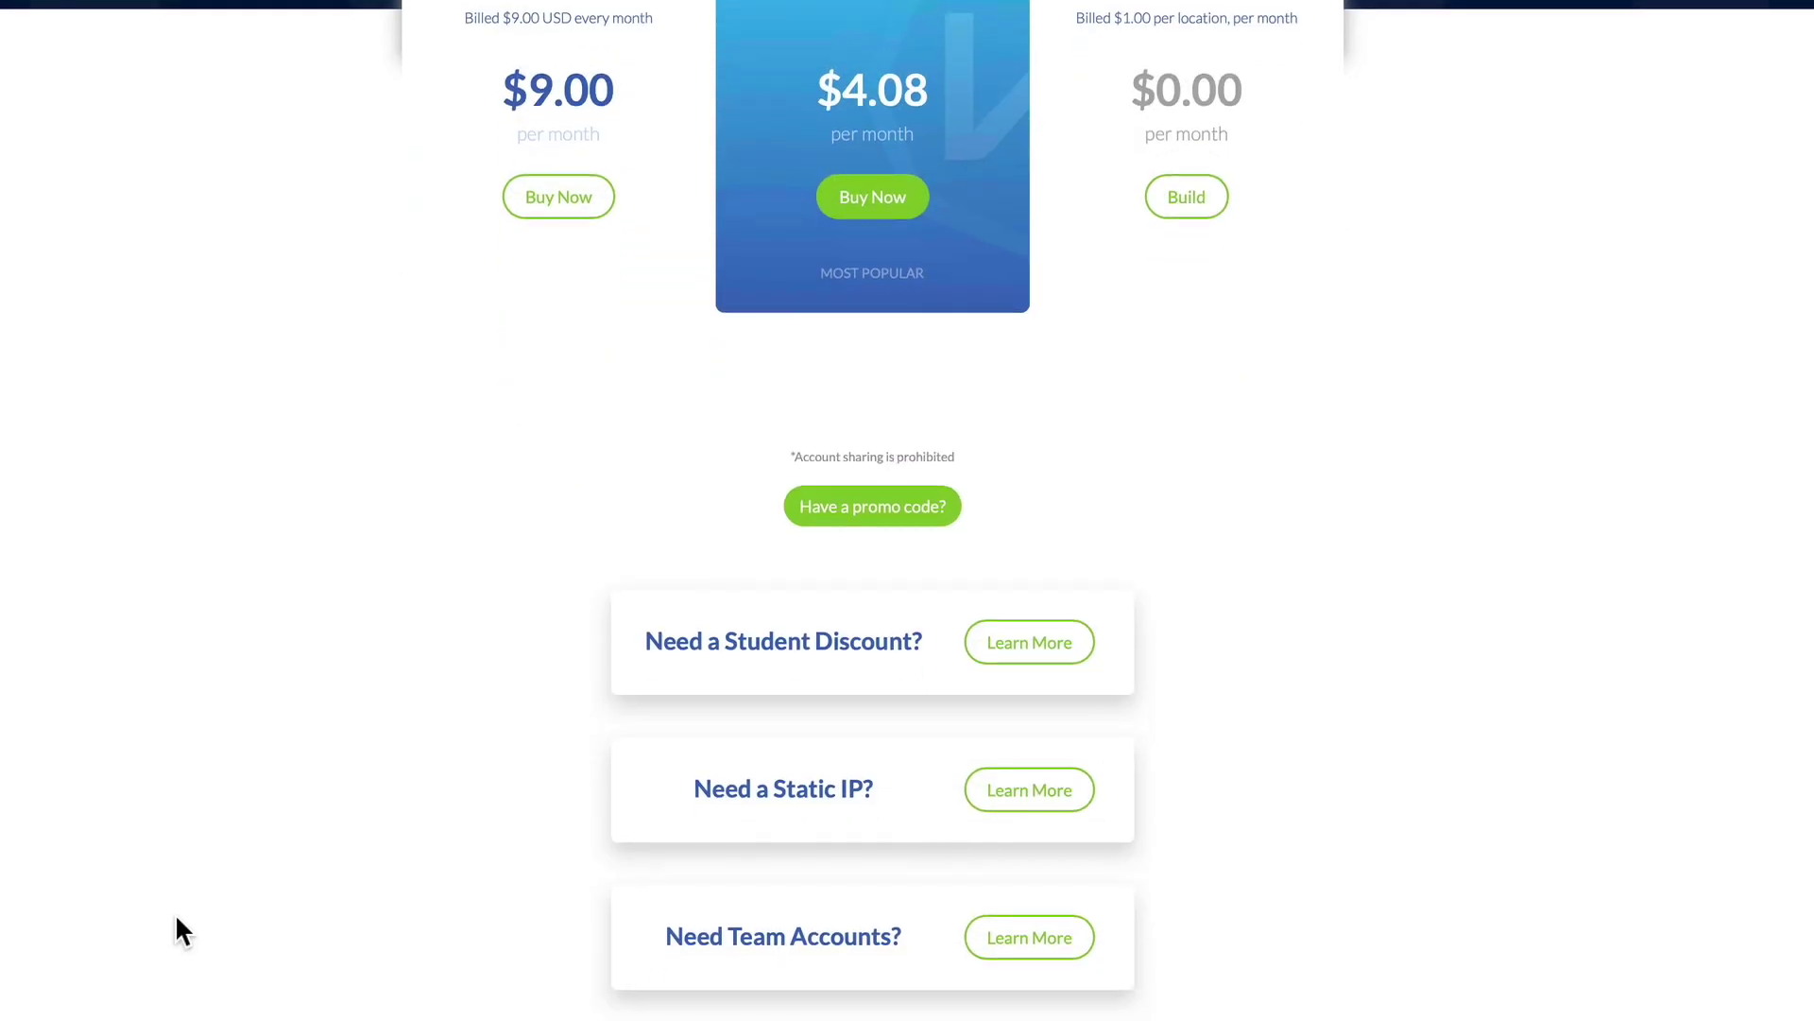
scroll(180, 931, "up", 5)
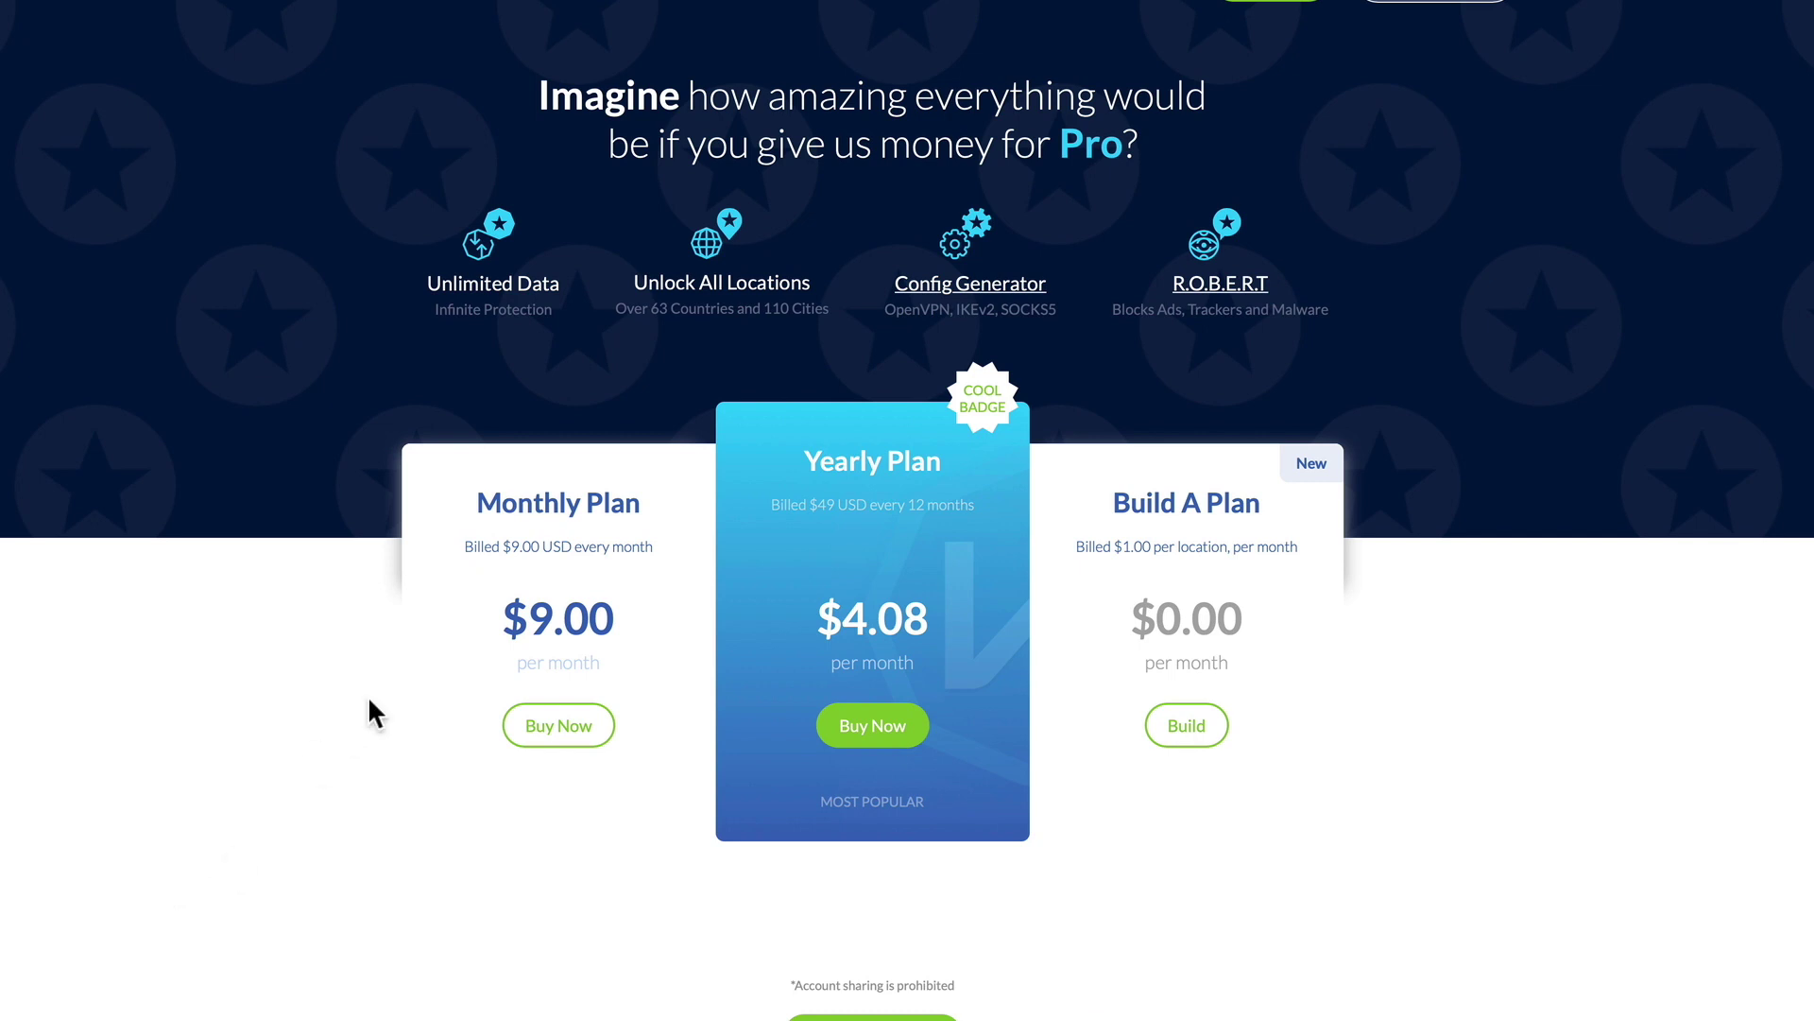